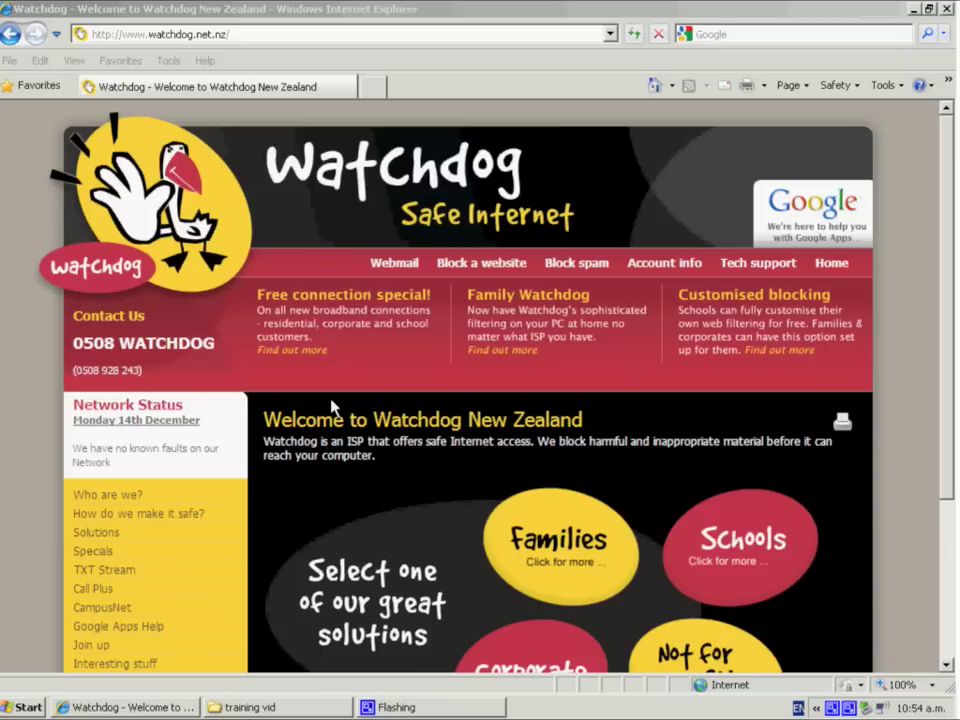
# - Load filter.watchdog.net.nz in Internet Explorer, correcting the mistyped address ending
pyautogui.click(258, 33)
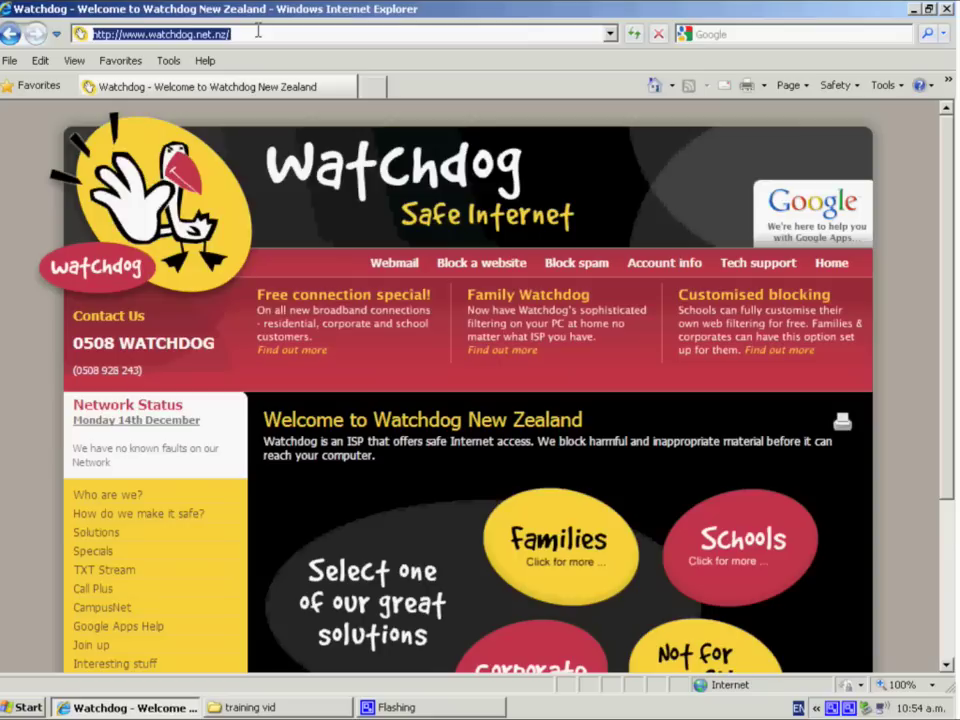
pyautogui.write('filt')
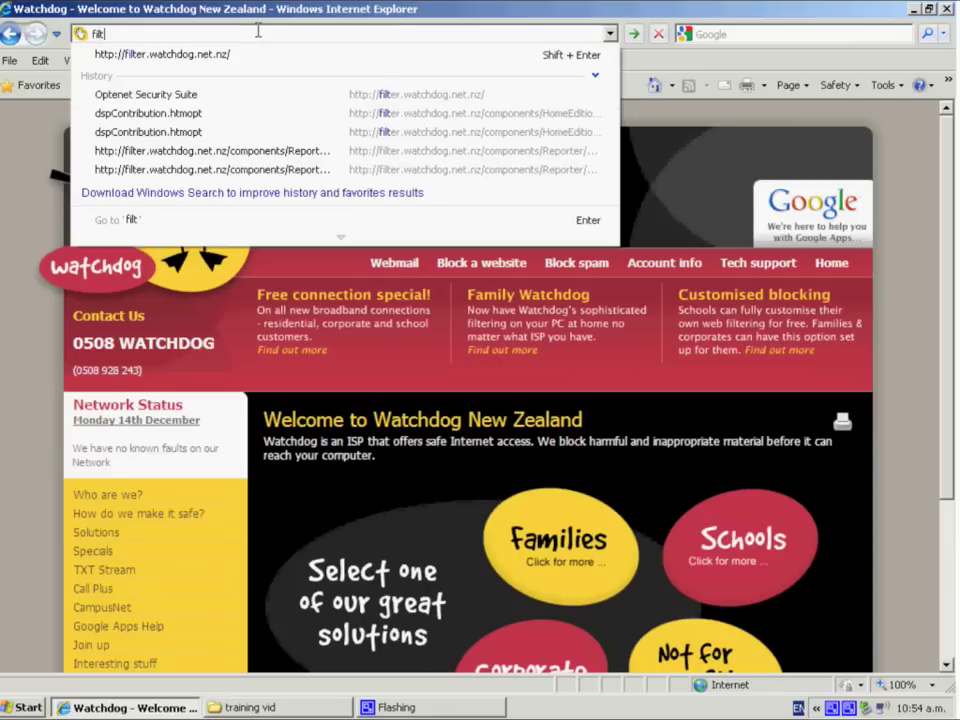
pyautogui.write('er.wa')
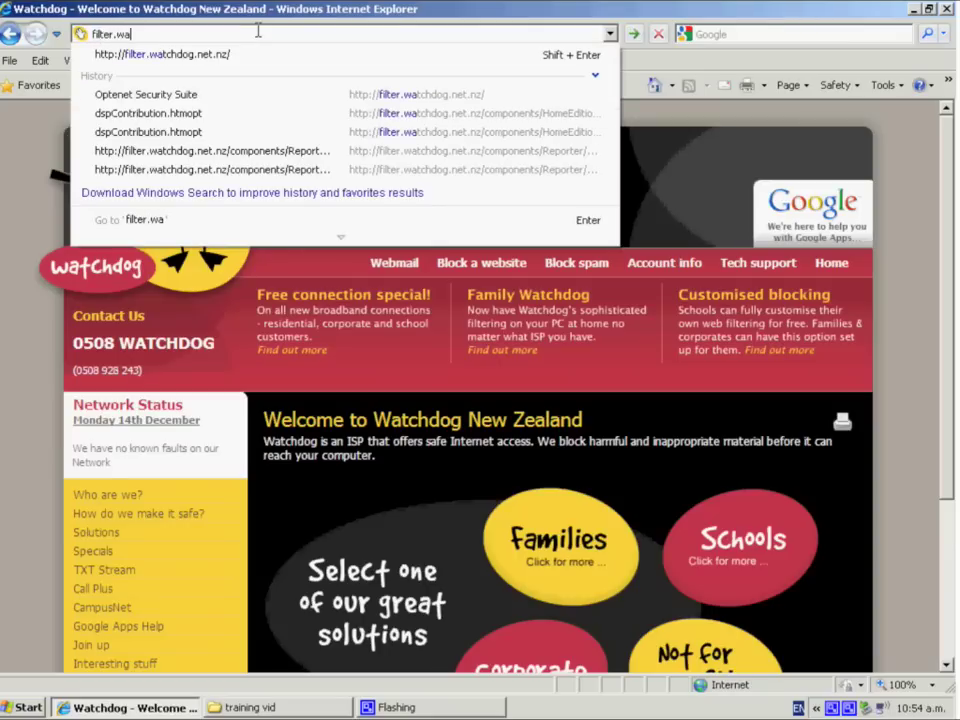
pyautogui.write('tchdog')
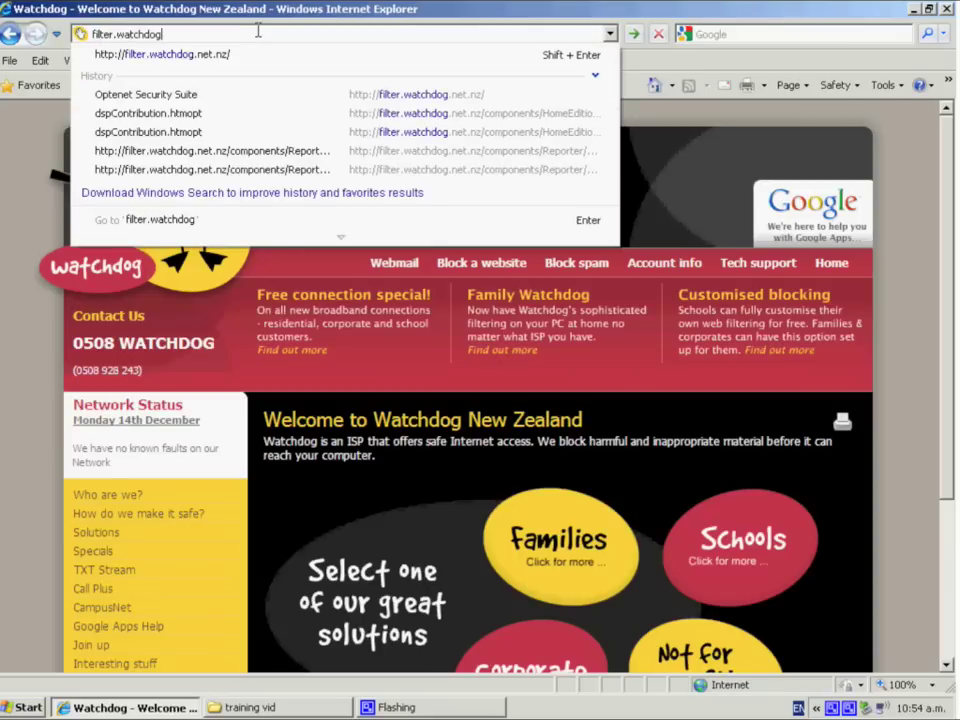
pyautogui.write('.netnz')
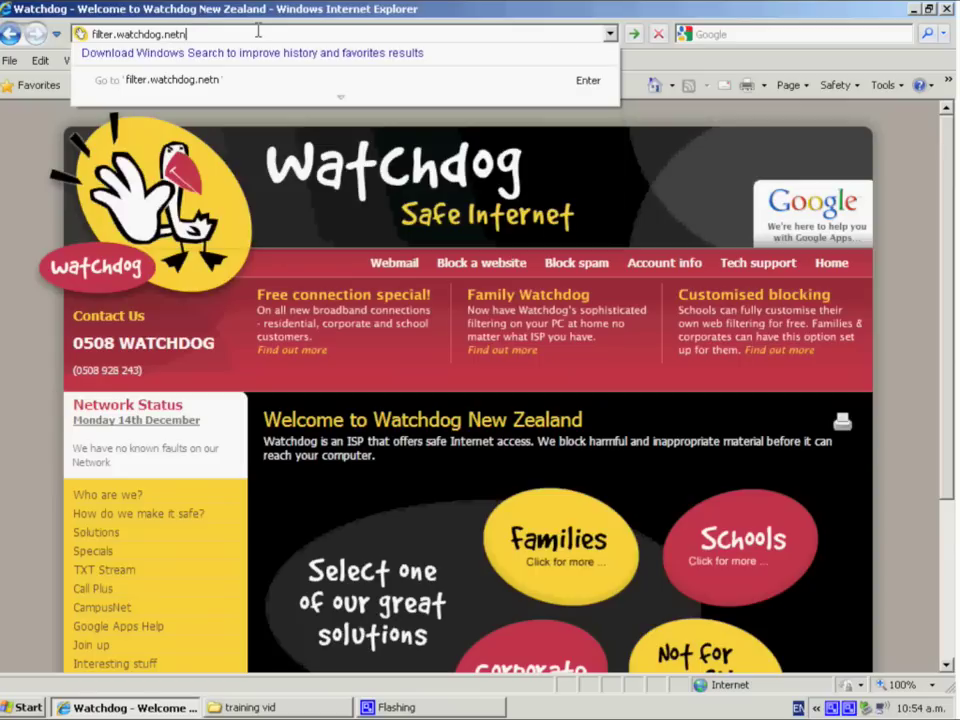
pyautogui.press('BackSpace')
pyautogui.press('BackSpace')
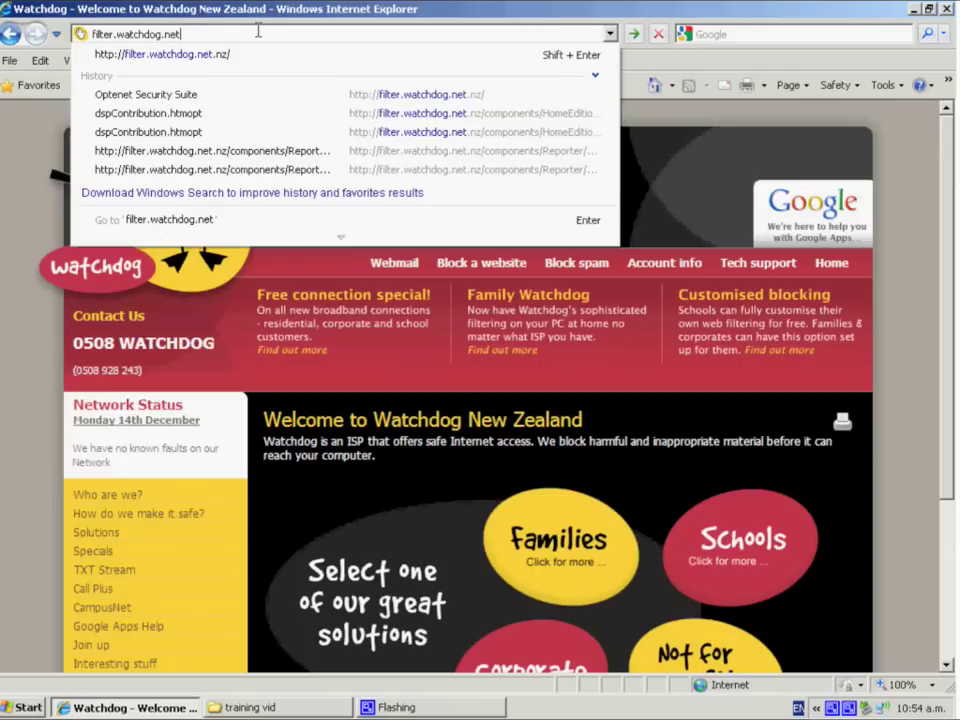
pyautogui.write('.nz')
pyautogui.press('Return')
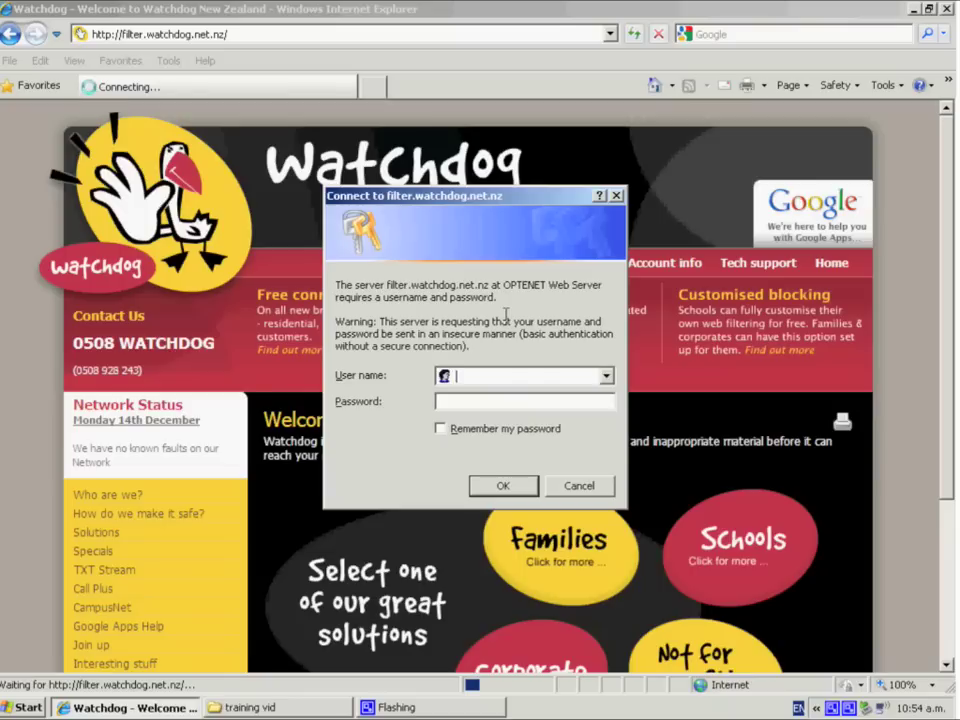
# - Log in to the Watchdog console with the account's user name and password
pyautogui.write('fn100001')
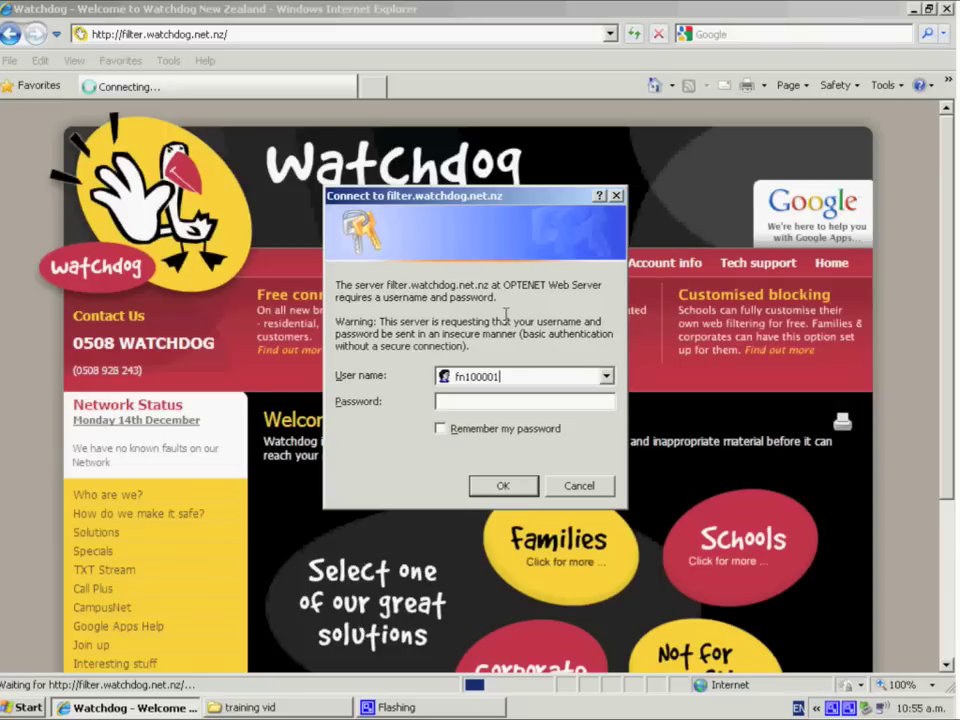
pyautogui.click(474, 401)
pyautogui.write('********')
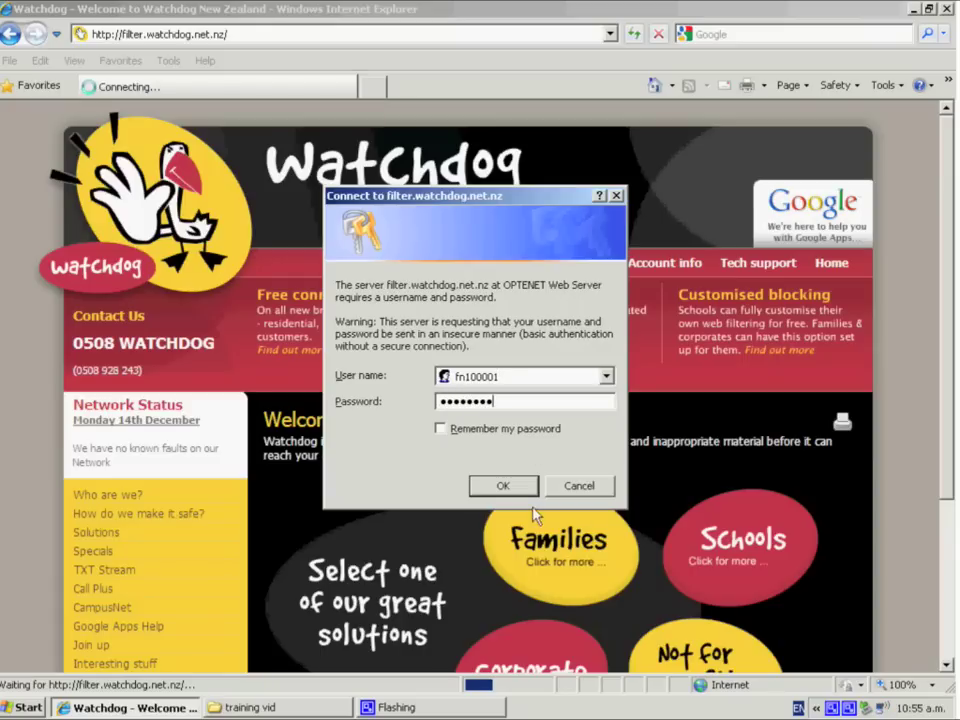
pyautogui.click(504, 486)
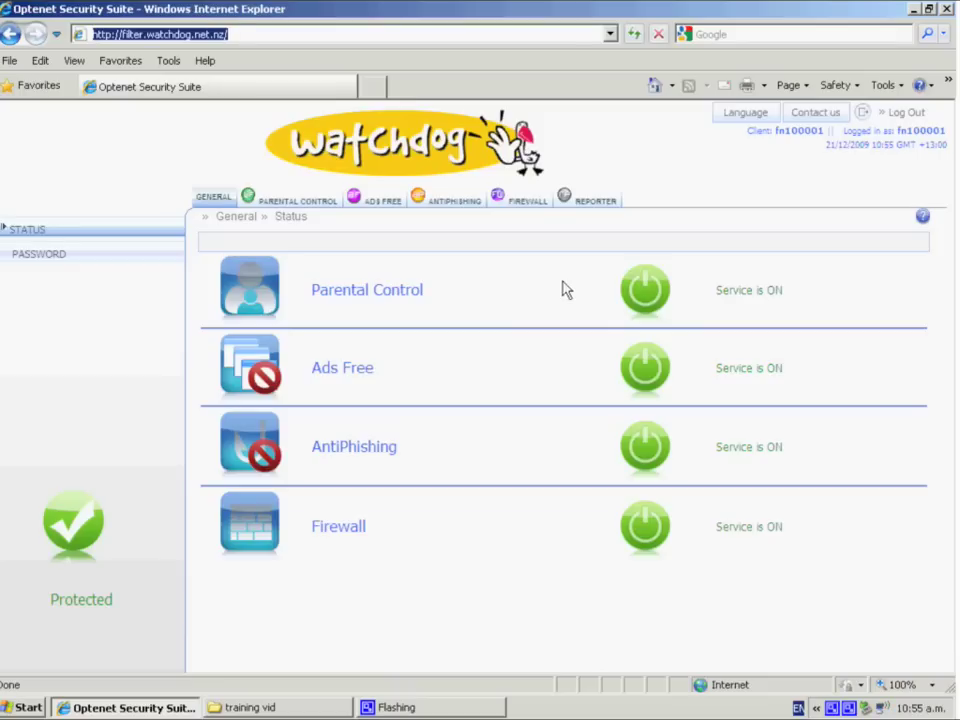
# - Turn the Parental Control service off and back on so the status reads Protected
pyautogui.click(645, 294)
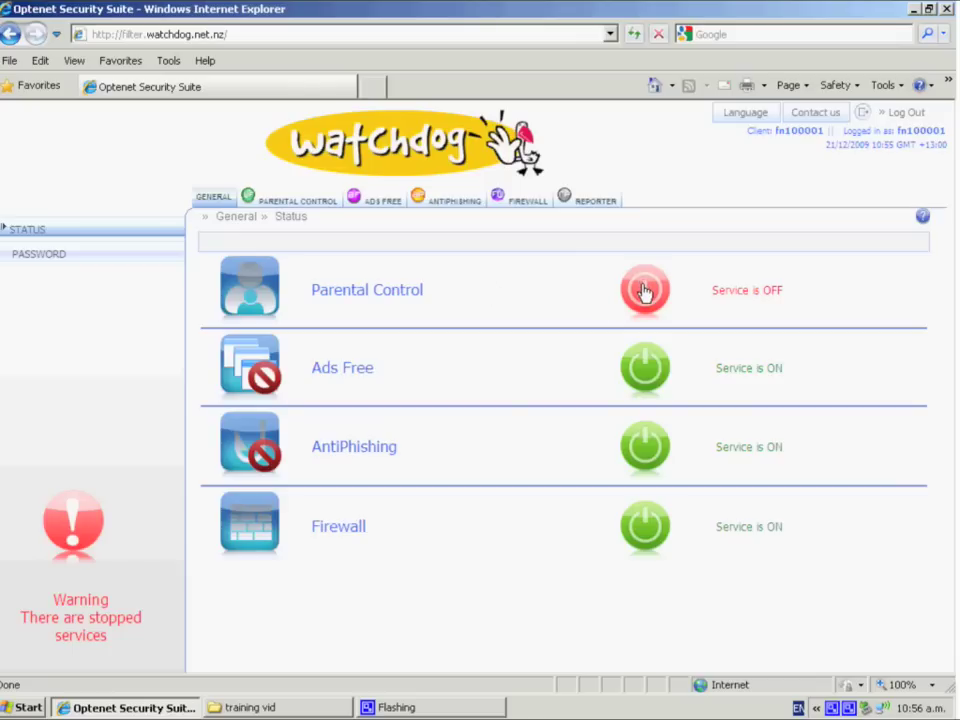
pyautogui.click(645, 291)
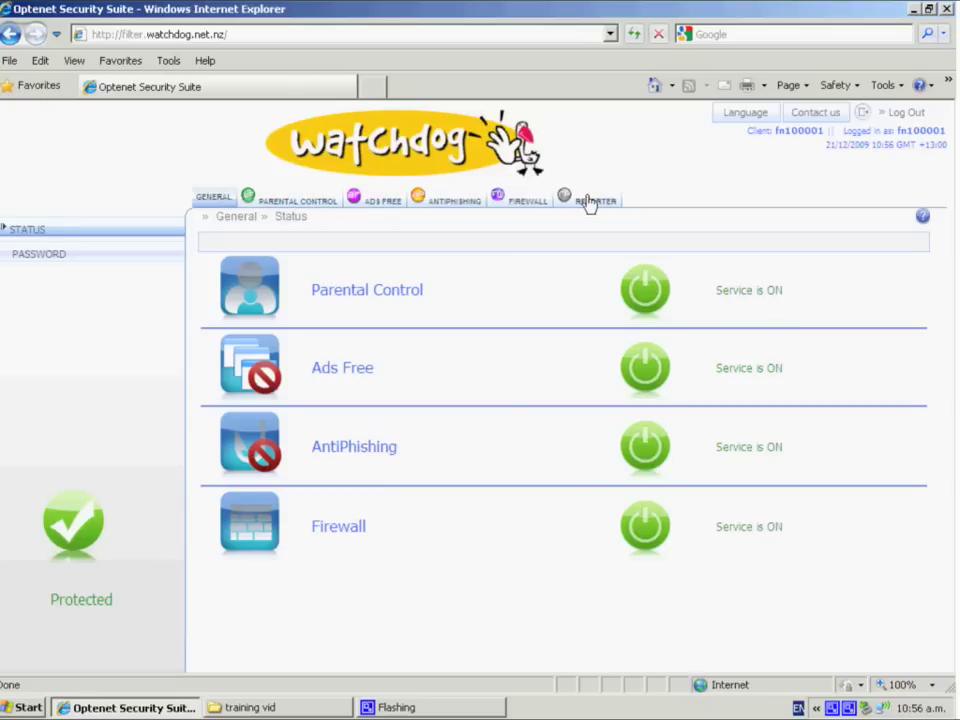
# - Open the Parental Control Options page showing blocked categories and file types
pyautogui.click(290, 201)
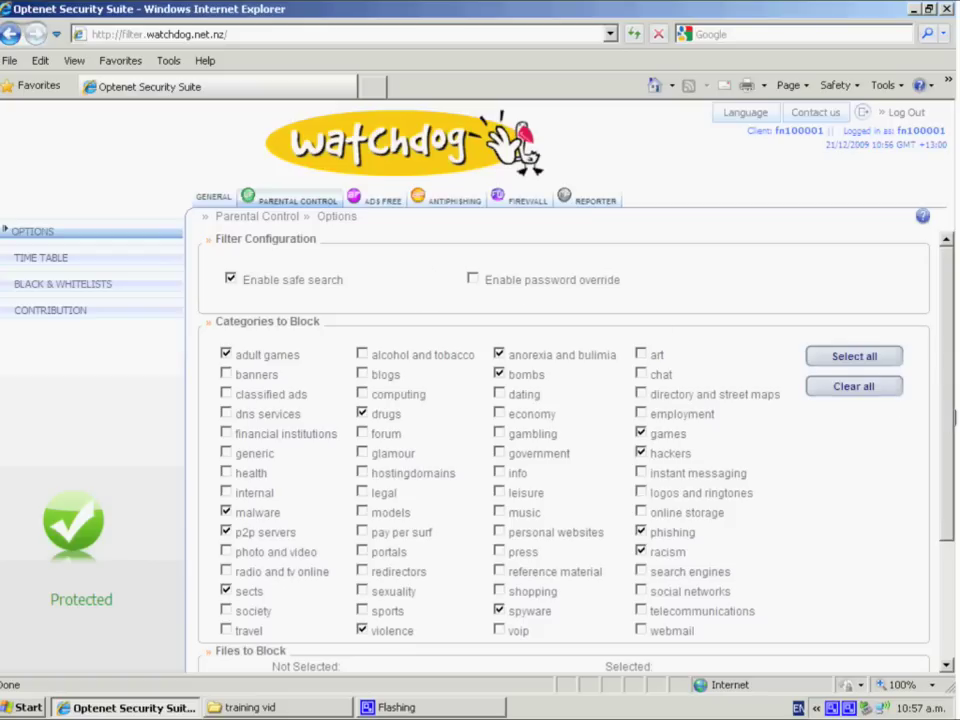
# - Disable safe search and save the Parental Control options
pyautogui.click(231, 279)
pyautogui.scroll(-3, 712, 336)
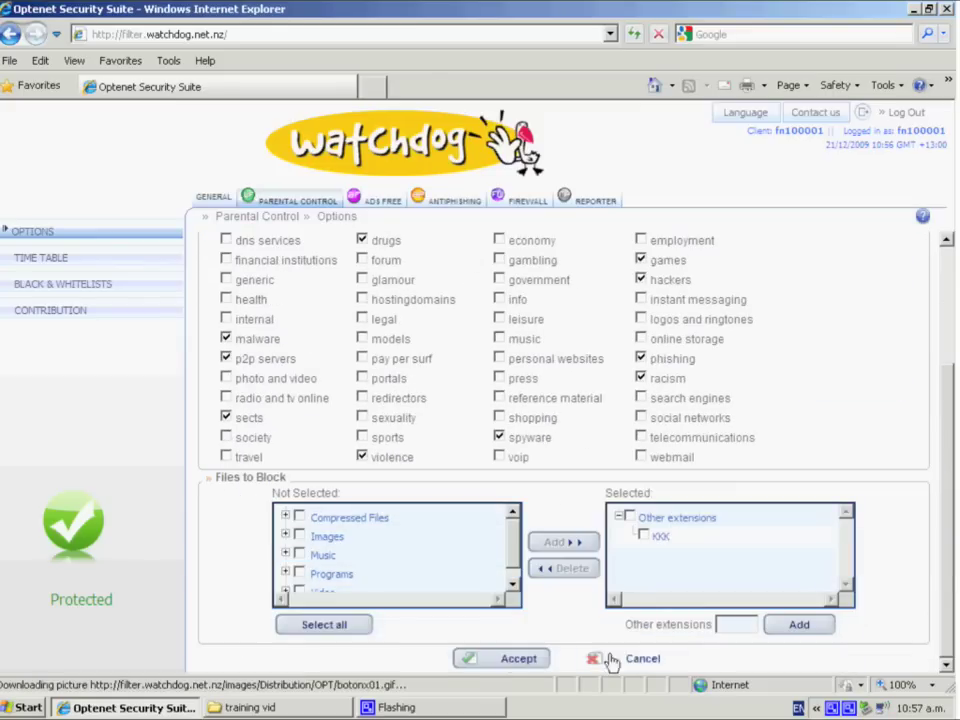
pyautogui.click(509, 667)
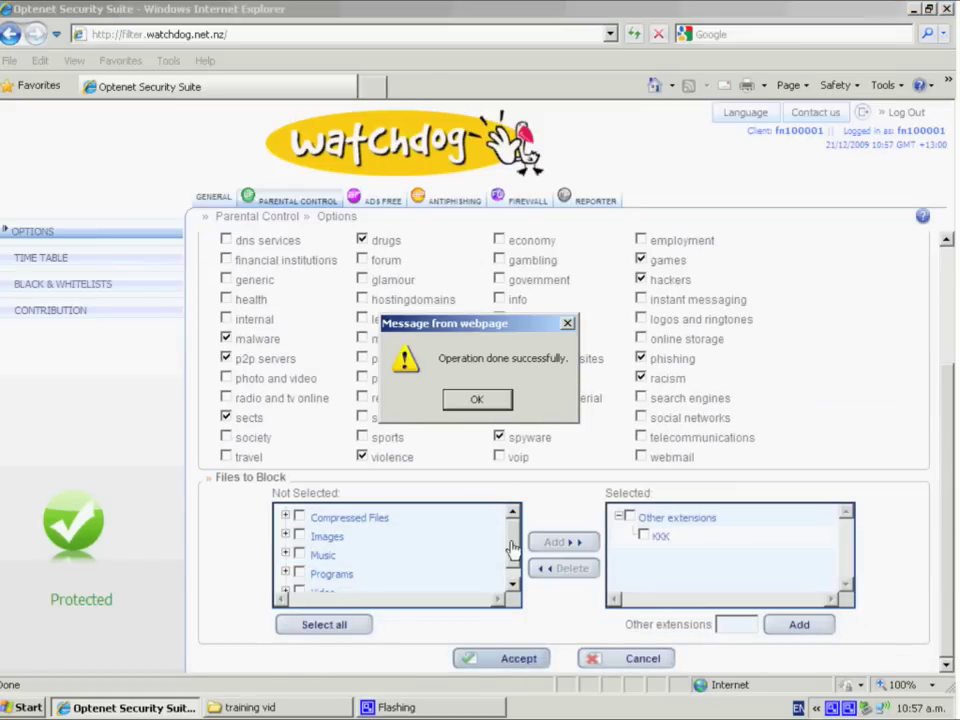
pyautogui.click(488, 400)
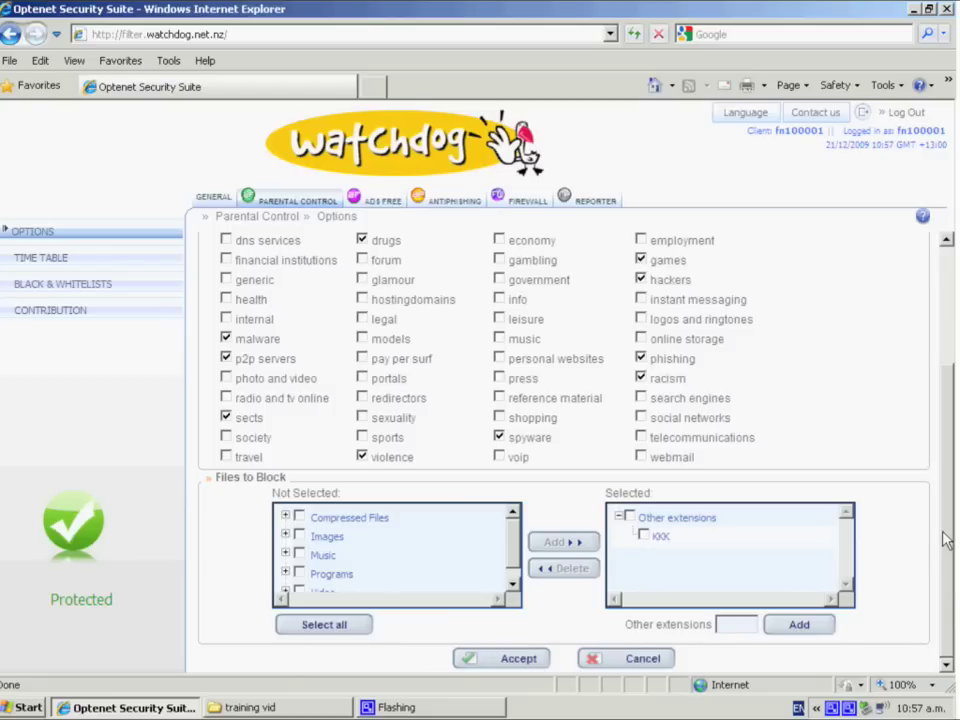
# - Re-enable safe search and save the options again
pyautogui.moveTo(949, 568); pyautogui.dragTo(940, 443)
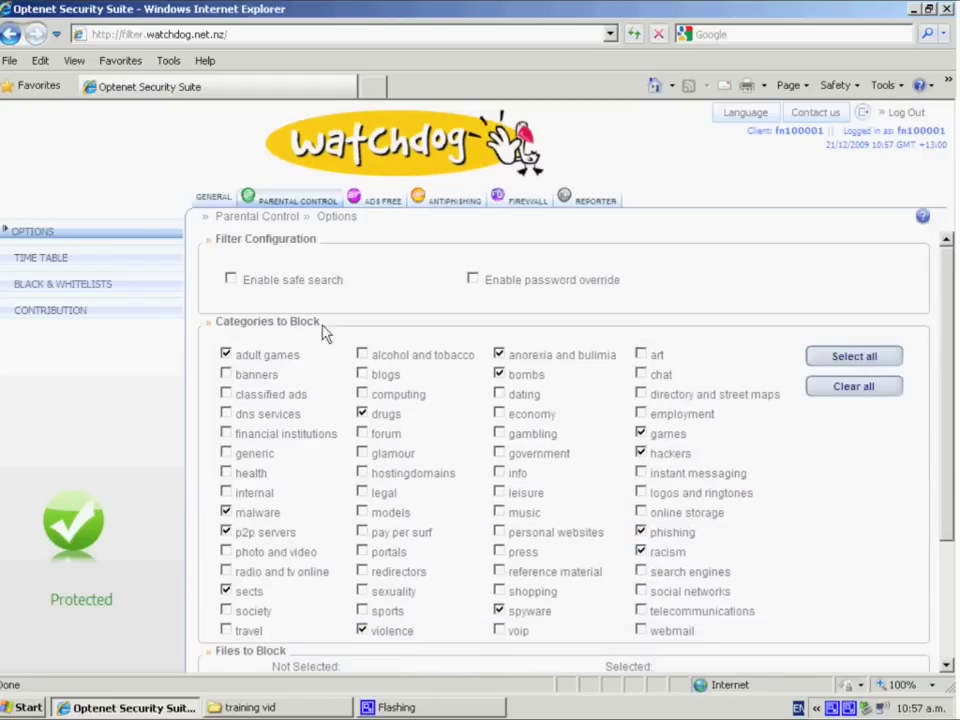
pyautogui.click(231, 281)
pyautogui.moveTo(949, 473); pyautogui.dragTo(945, 620)
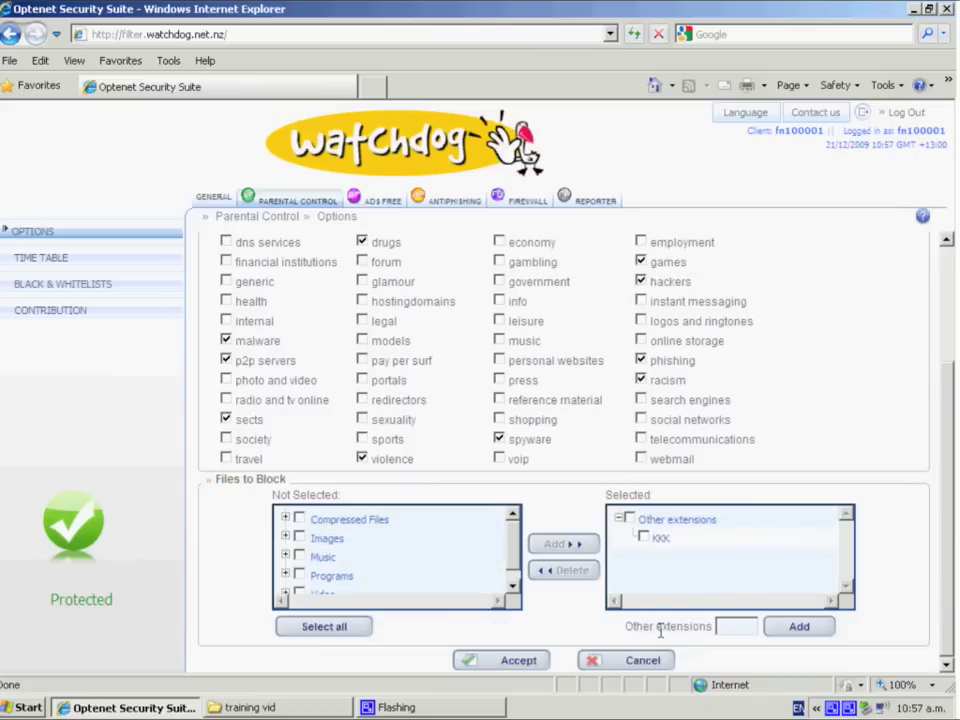
pyautogui.click(505, 662)
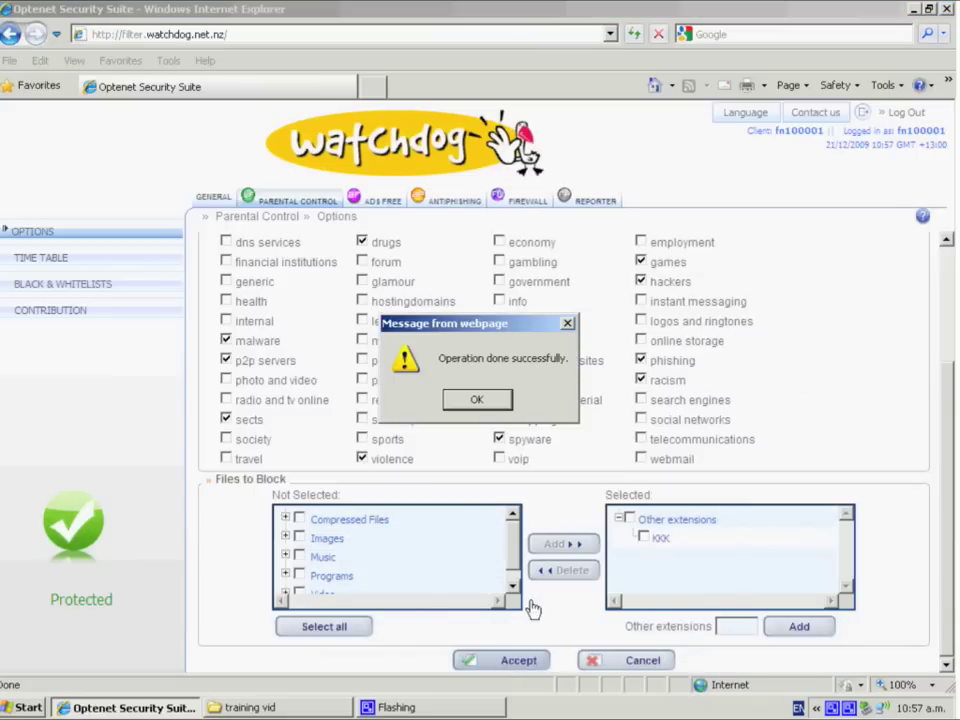
pyautogui.click(502, 402)
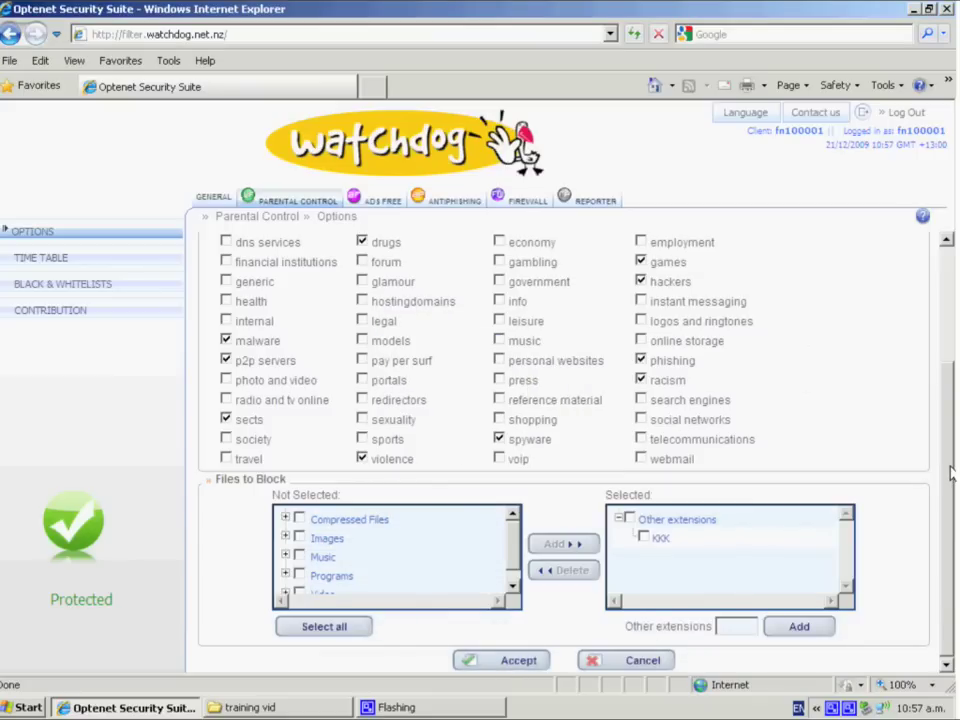
# - Add gambling to the blocked categories and save
pyautogui.scroll(3, 950, 473)
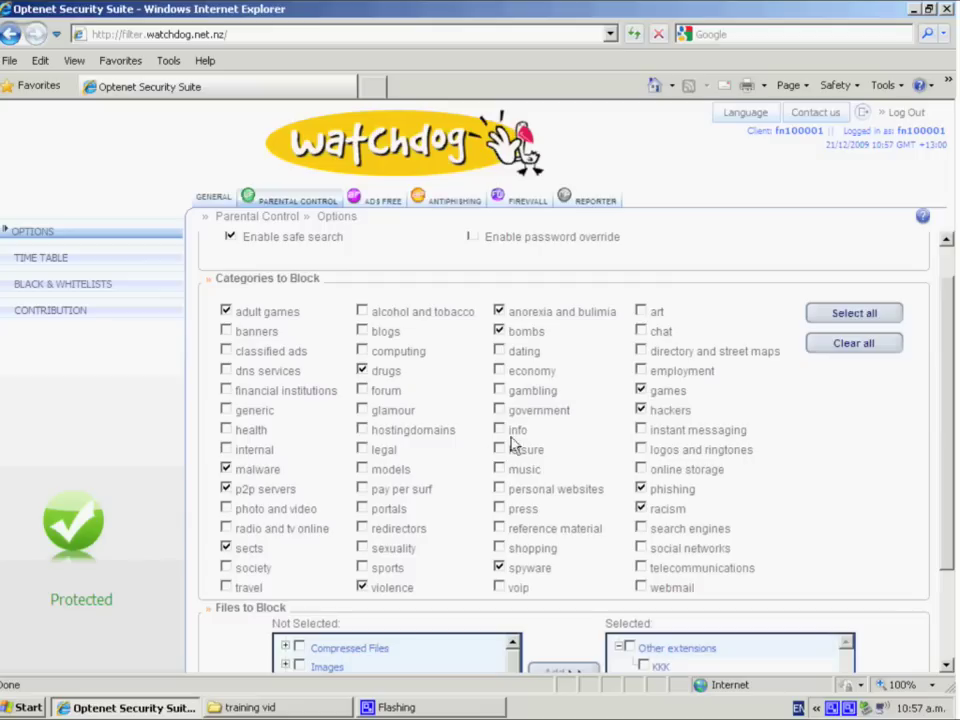
pyautogui.click(499, 391)
pyautogui.scroll(-3, 951, 502)
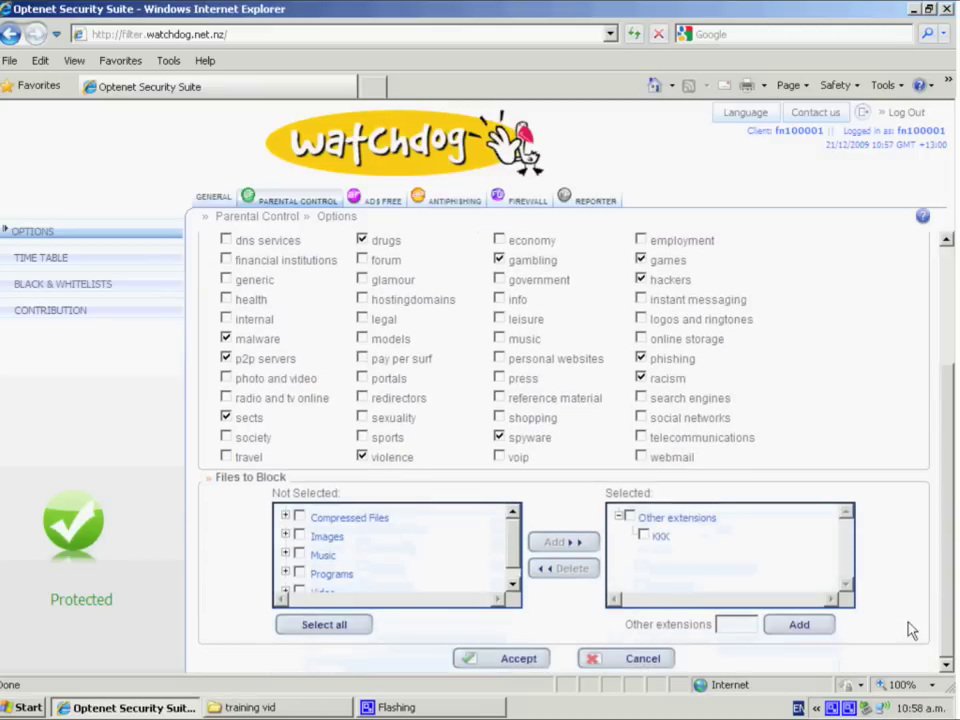
pyautogui.click(530, 660)
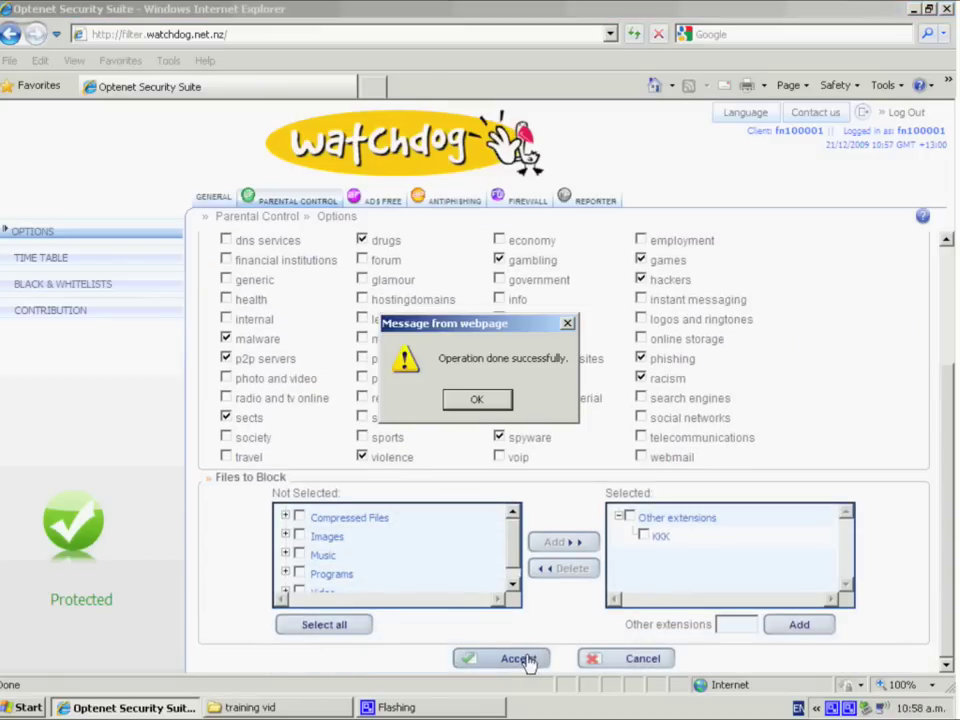
pyautogui.click(474, 400)
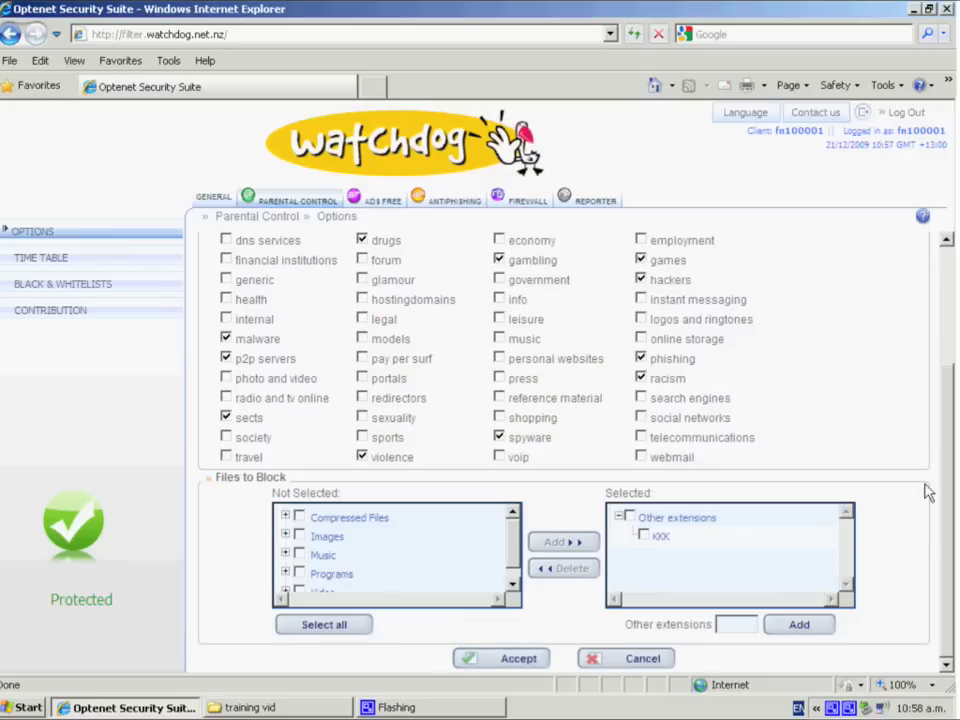
# - Remove gambling from the blocked categories and save again
pyautogui.scroll(1, 951, 432)
pyautogui.scroll(1, 951, 432)
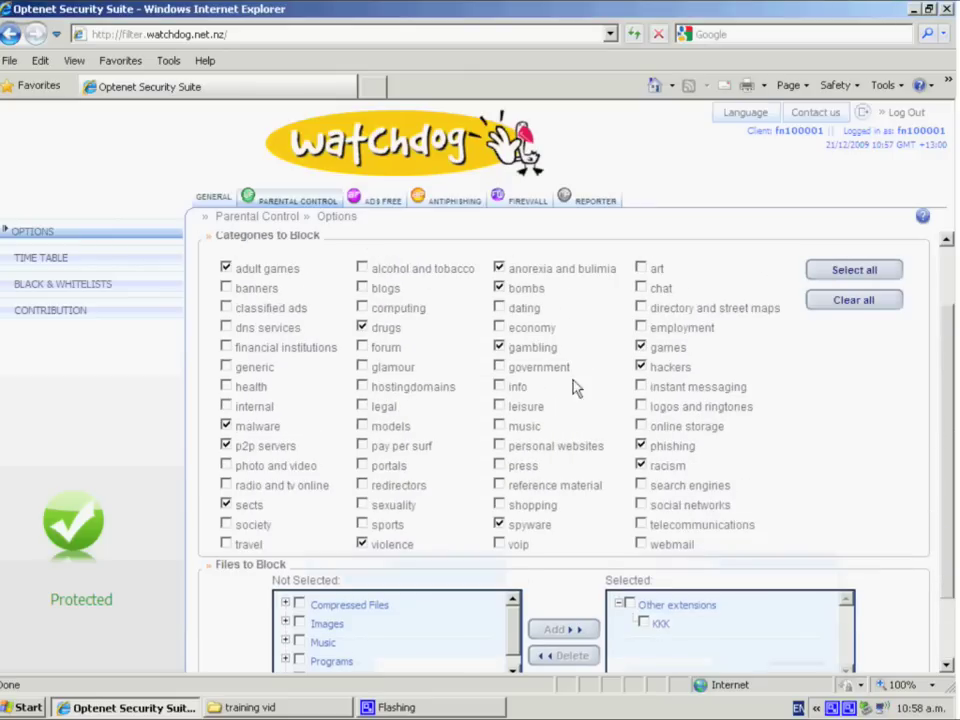
pyautogui.click(499, 347)
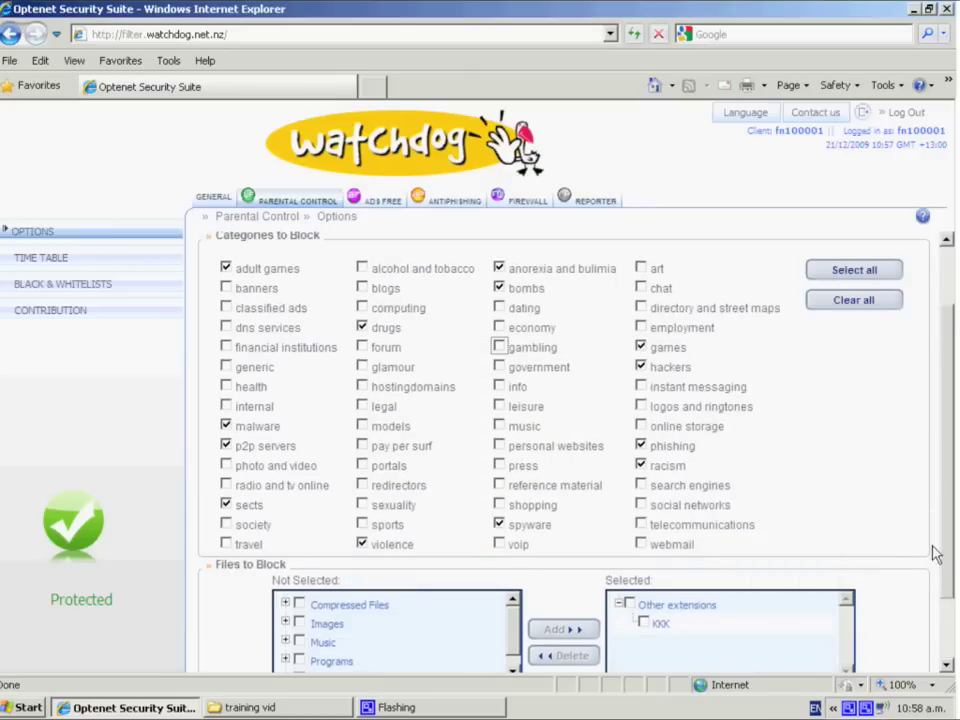
pyautogui.scroll(-2, 948, 655)
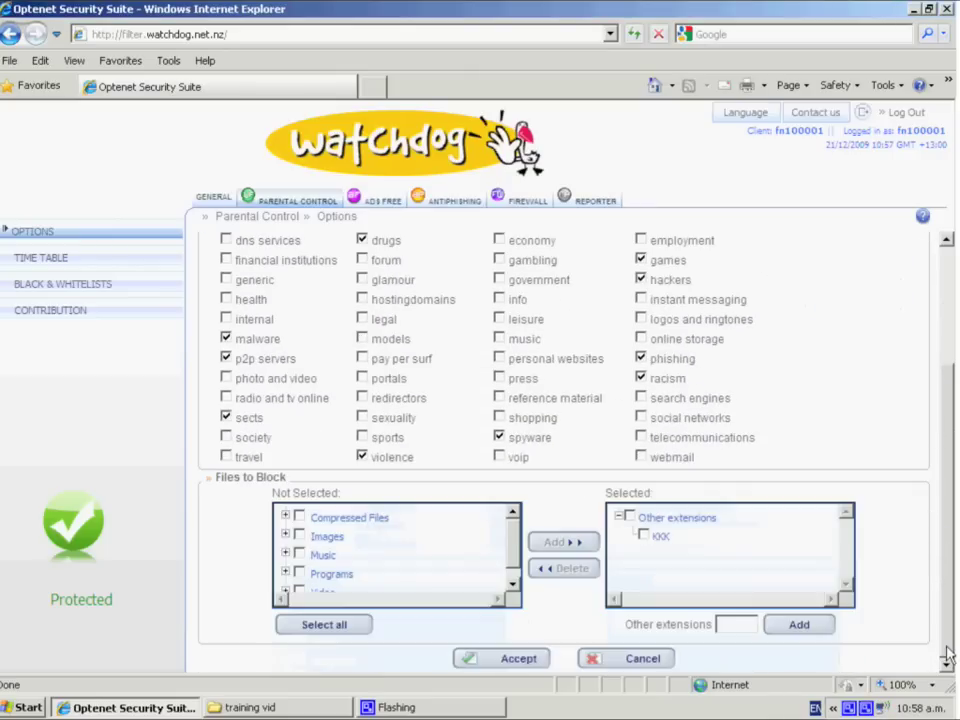
pyautogui.click(531, 668)
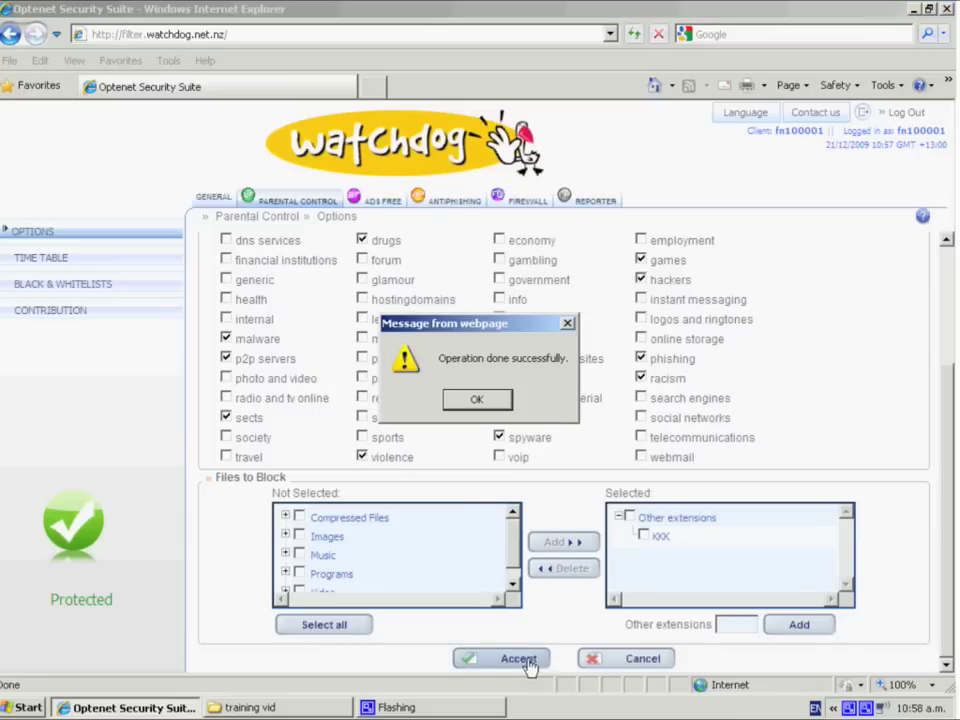
pyautogui.click(478, 400)
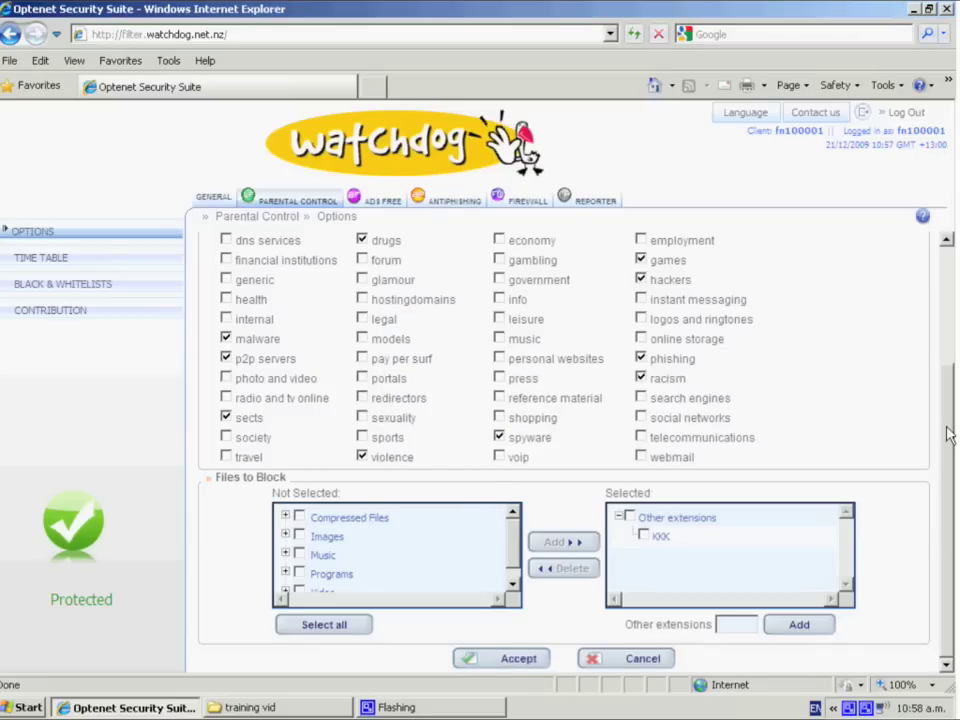
pyautogui.scroll(2, 950, 374)
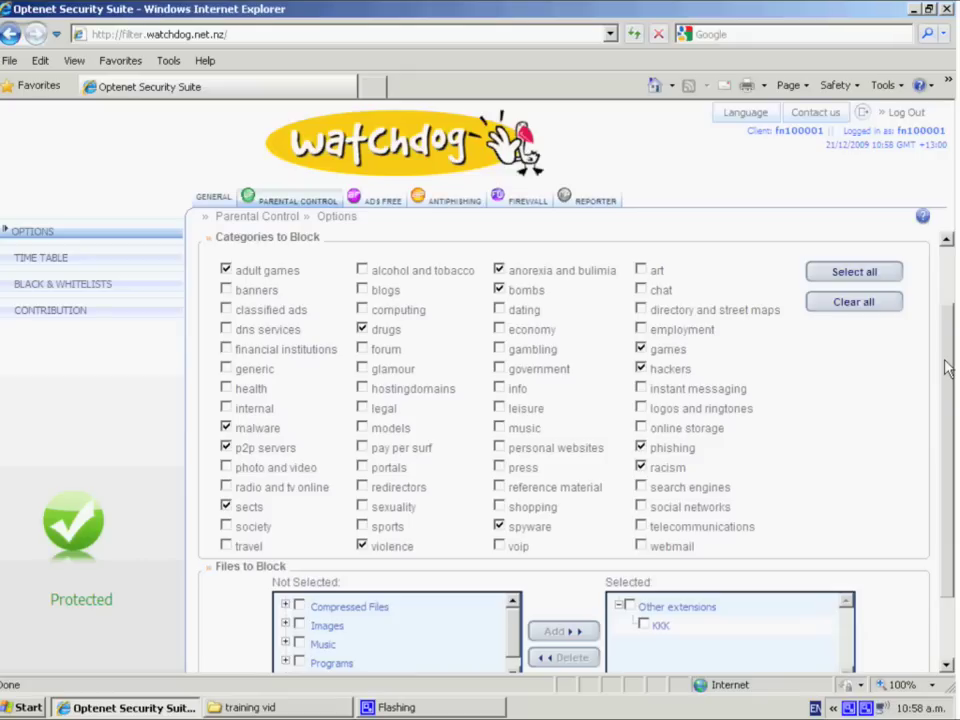
# - Delete the KKK extension under Other extensions from the Files to Block list
pyautogui.scroll(-2, 937, 410)
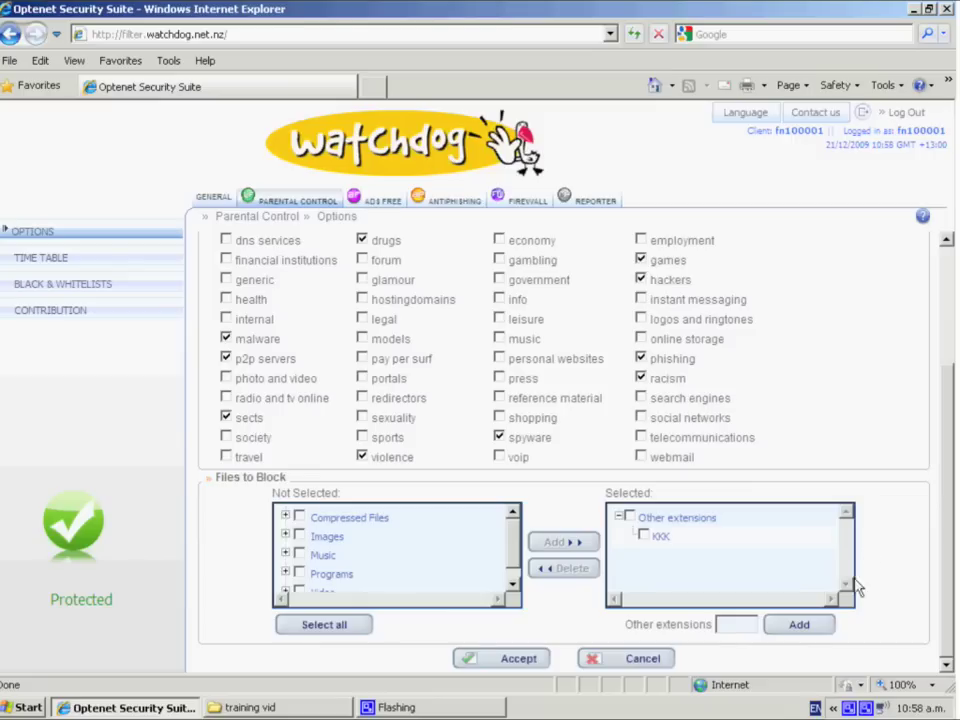
pyautogui.click(619, 517)
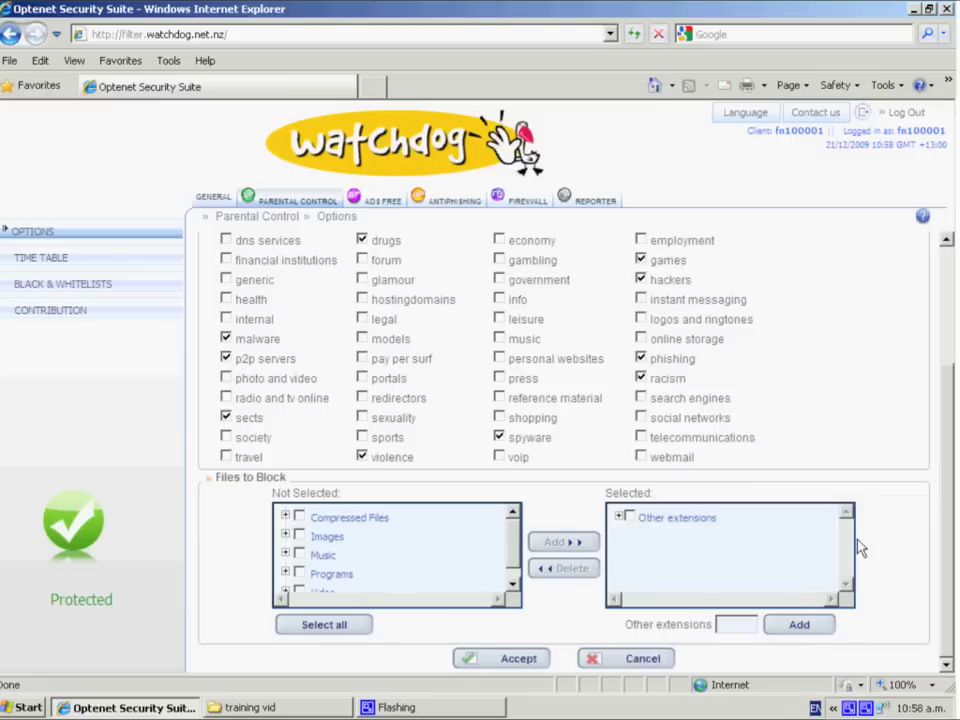
pyautogui.click(629, 517)
pyautogui.click(620, 517)
pyautogui.click(630, 518)
pyautogui.click(629, 518)
pyautogui.click(572, 570)
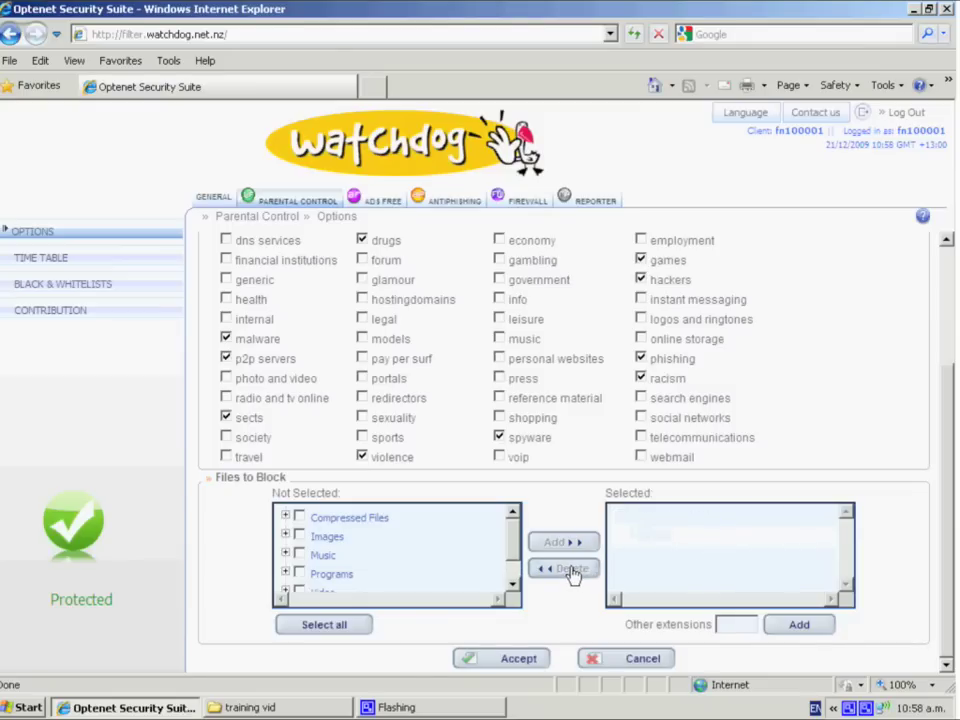
pyautogui.click(512, 585)
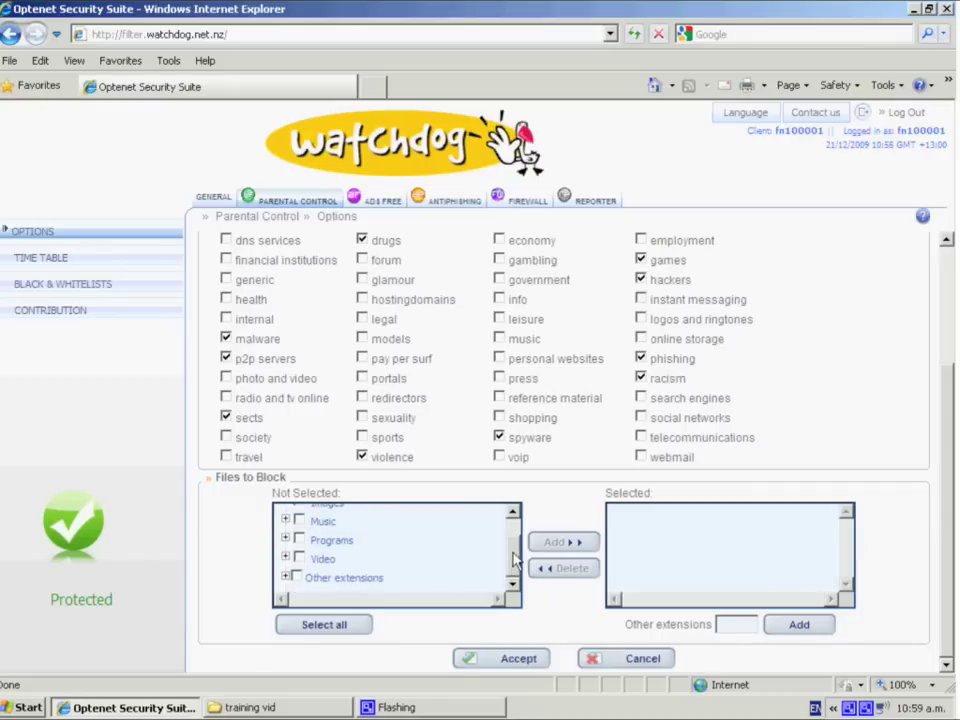
# - Block EXE (Microsoft Windows) program files and save, then remove EXE from the blocked types
pyautogui.click(512, 511)
pyautogui.moveTo(512, 530)
pyautogui.mouseDown()
pyautogui.moveTo(512, 575)
pyautogui.moveTo(512, 532)
pyautogui.mouseUp()
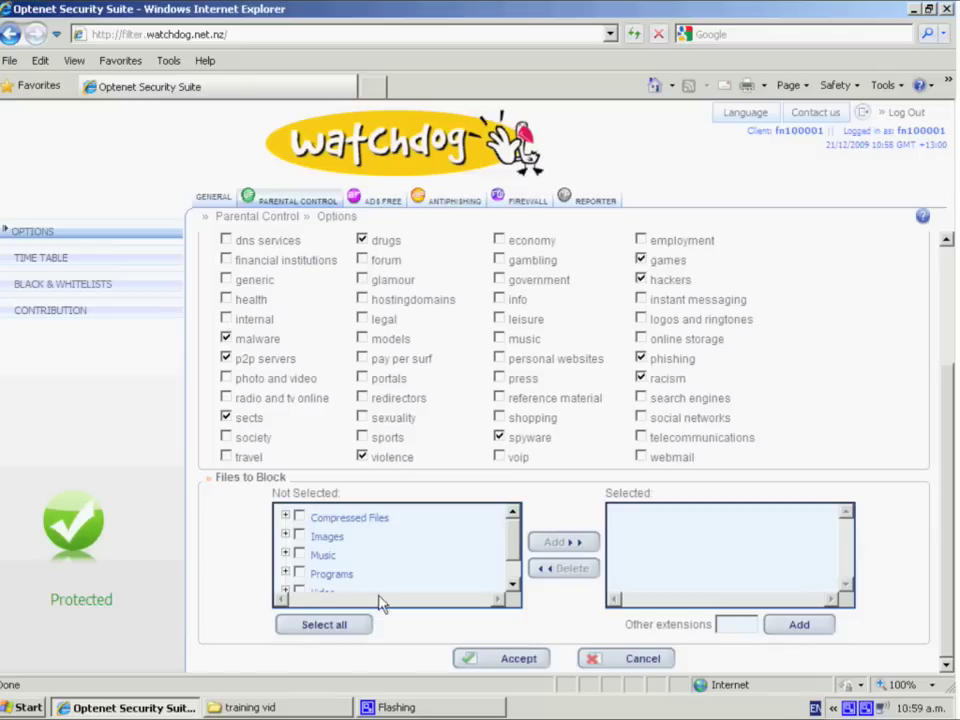
pyautogui.click(286, 574)
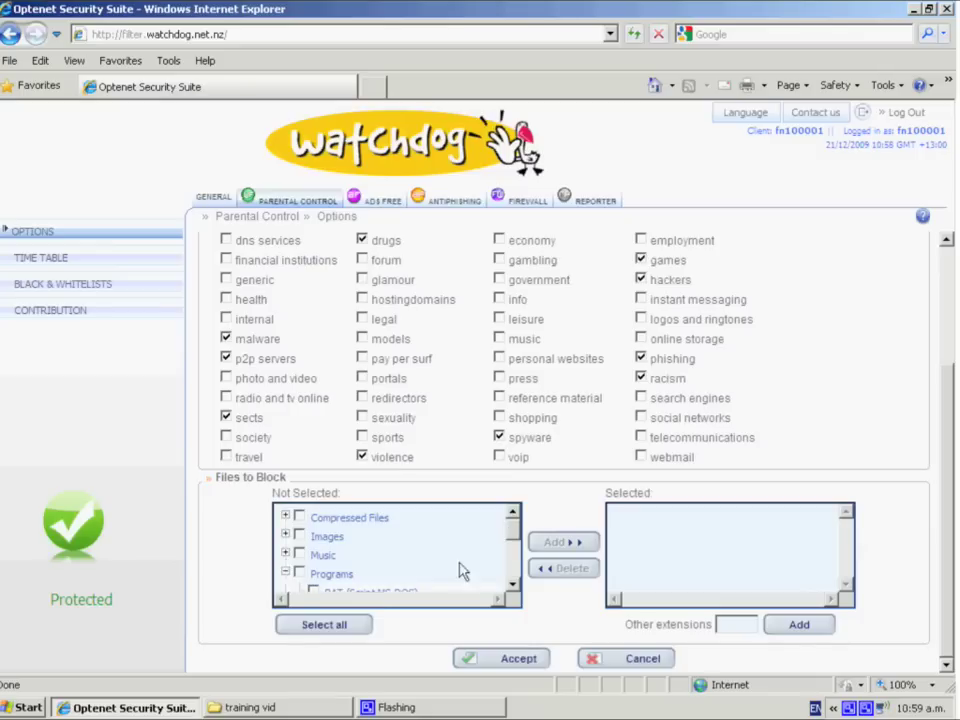
pyautogui.click(512, 550)
pyautogui.moveTo(512, 550)
pyautogui.mouseDown()
pyautogui.moveTo(512, 580)
pyautogui.moveTo(514, 553)
pyautogui.mouseUp()
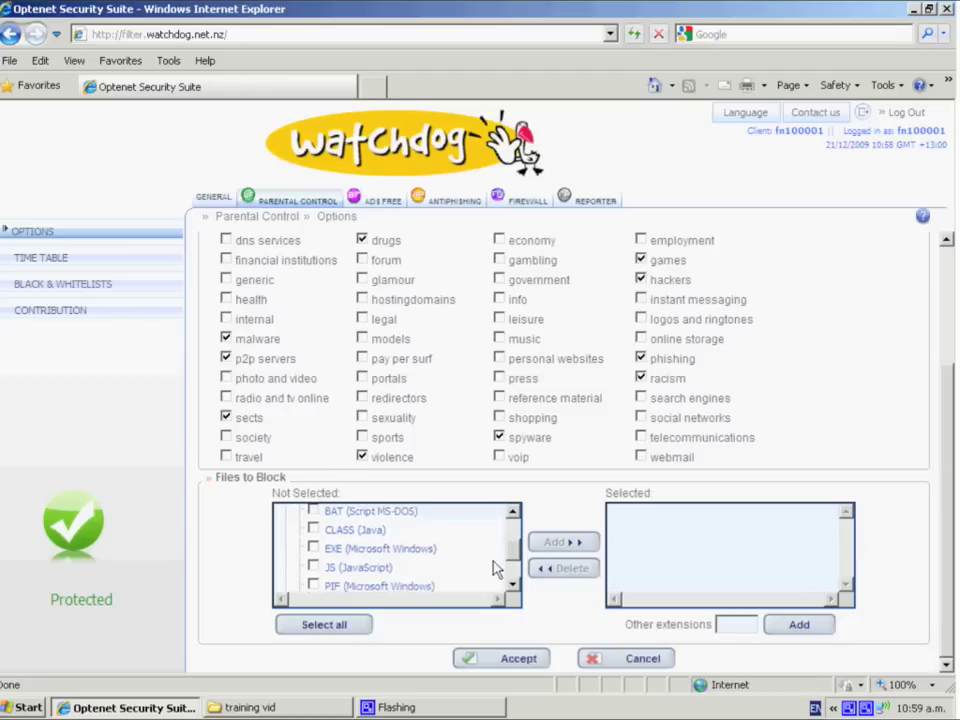
pyautogui.click(314, 549)
pyautogui.click(563, 542)
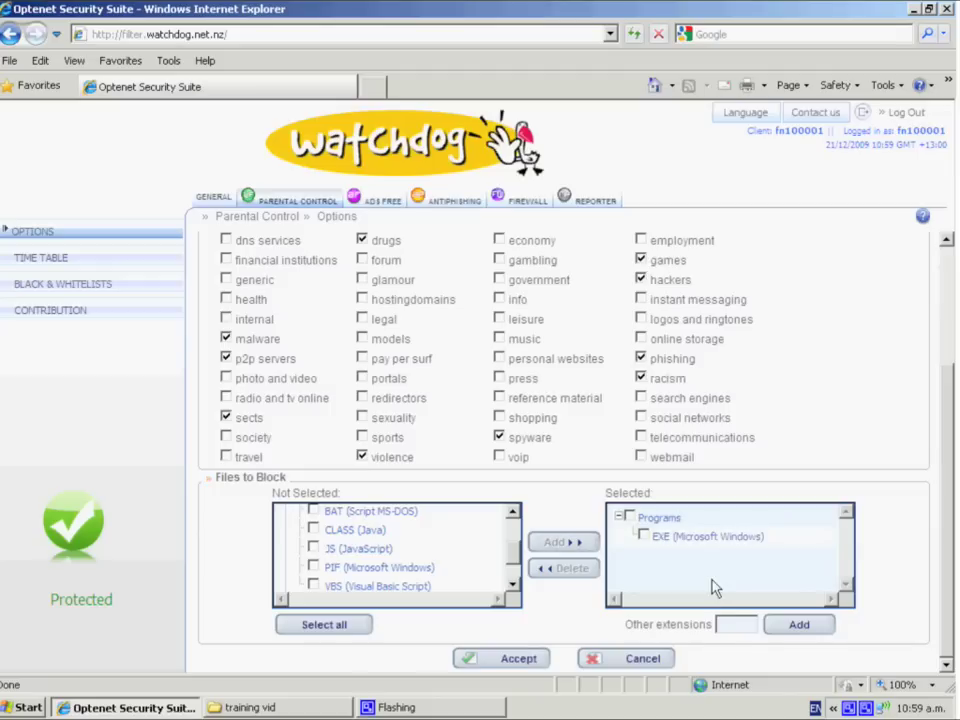
pyautogui.click(520, 660)
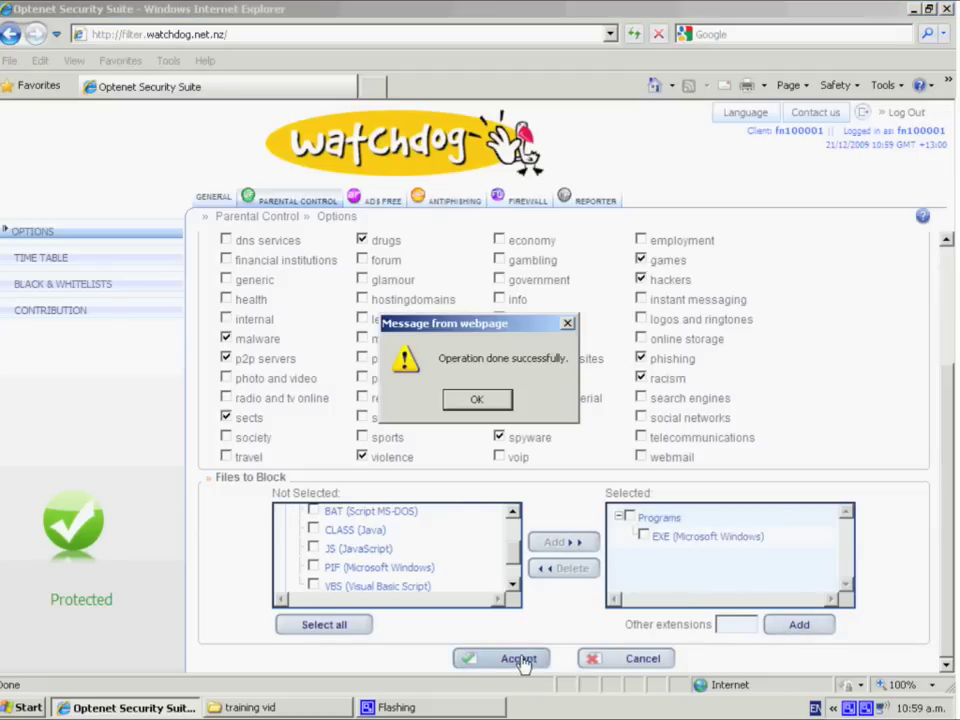
pyautogui.click(479, 400)
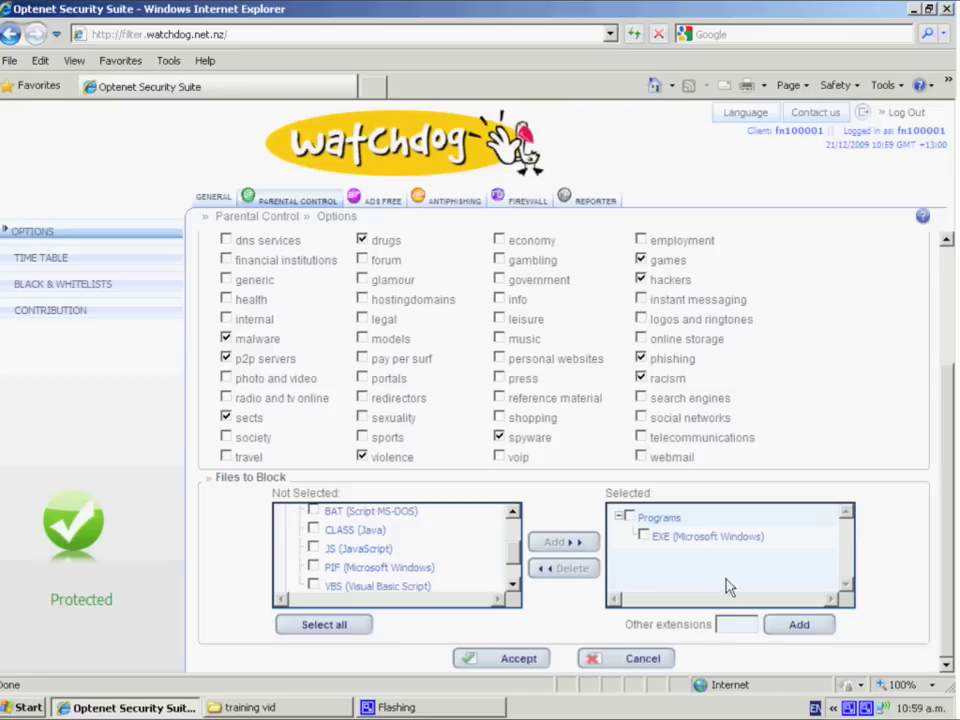
pyautogui.click(631, 518)
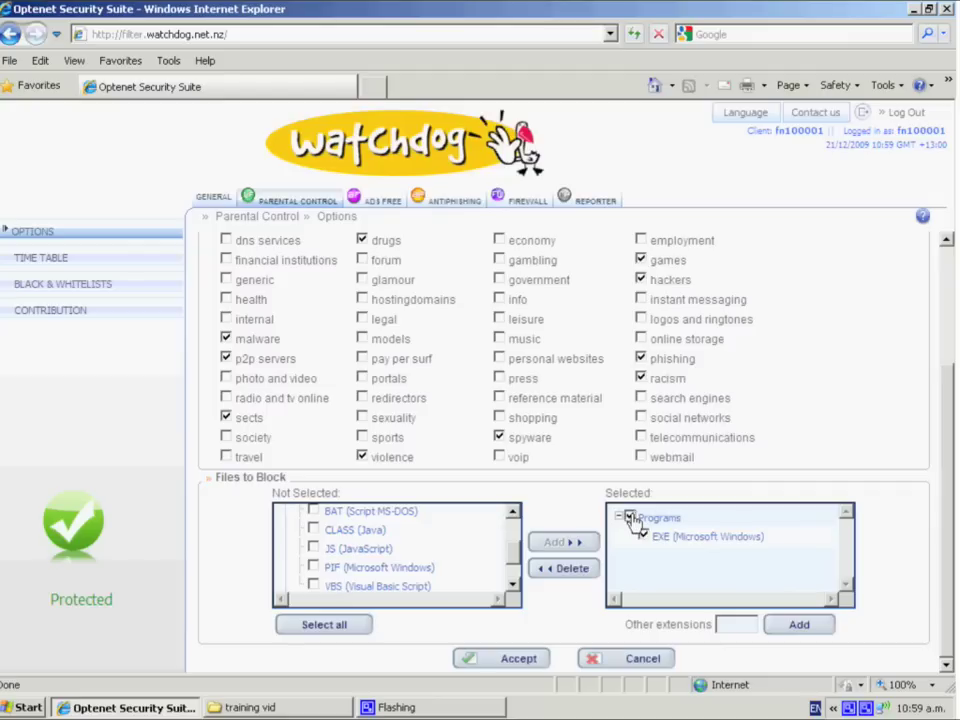
pyautogui.click(572, 570)
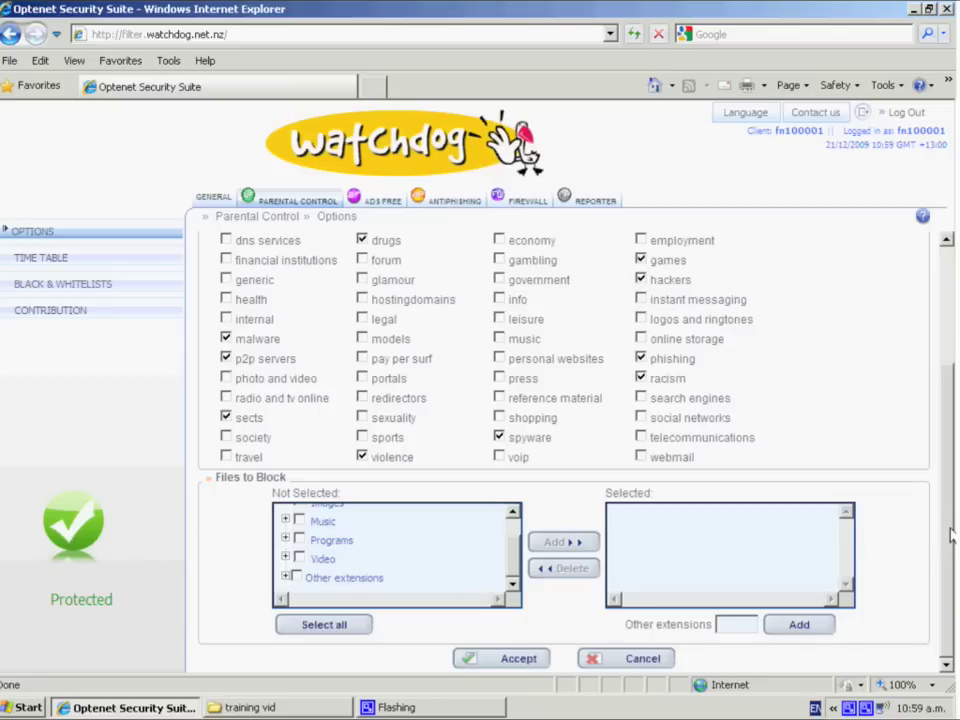
pyautogui.click(85, 289)
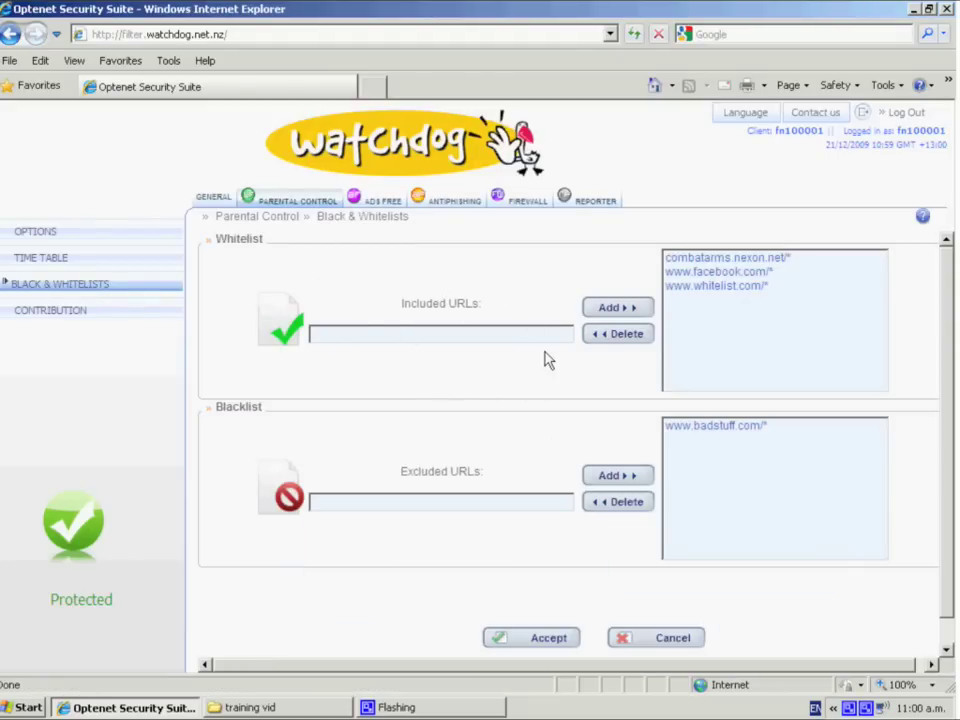
pyautogui.click(362, 334)
pyautogui.write('www.whitelist1')
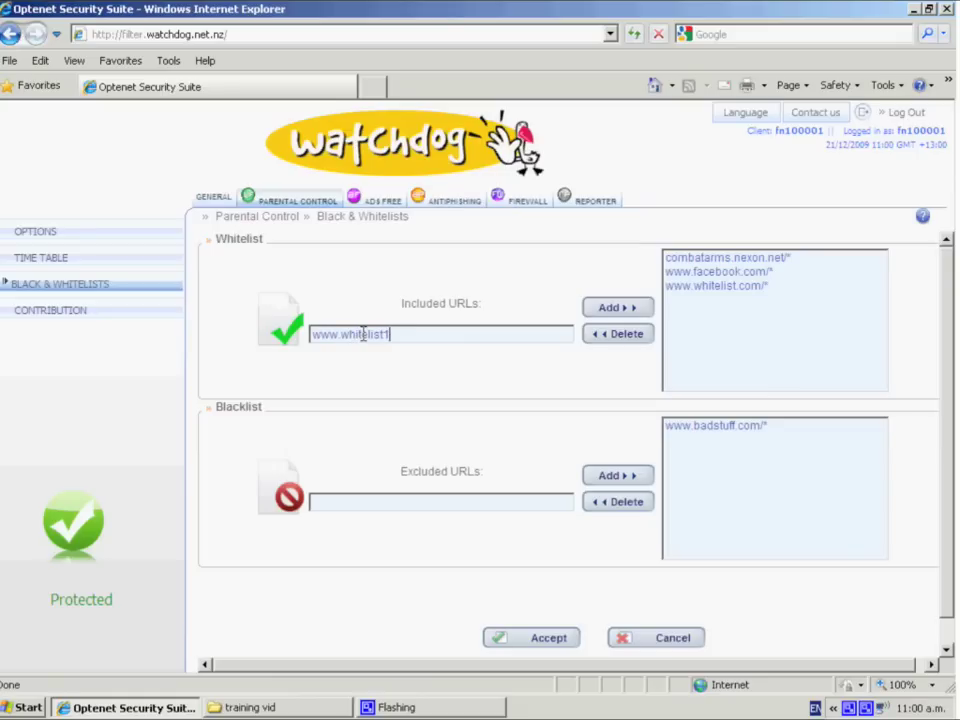
pyautogui.write('.com')
pyautogui.click(614, 311)
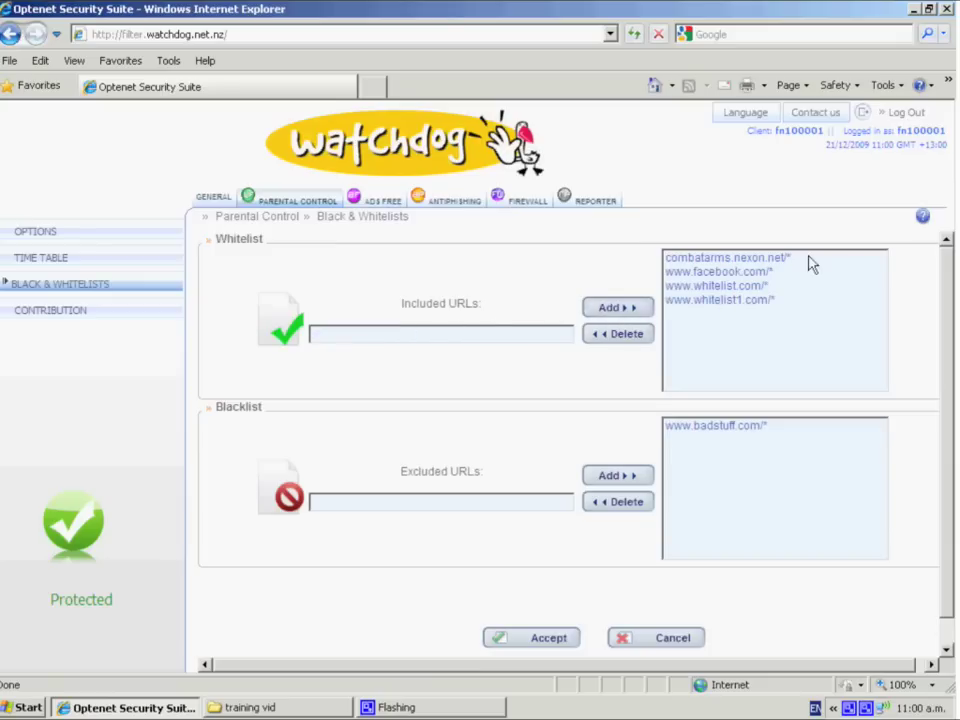
pyautogui.click(548, 638)
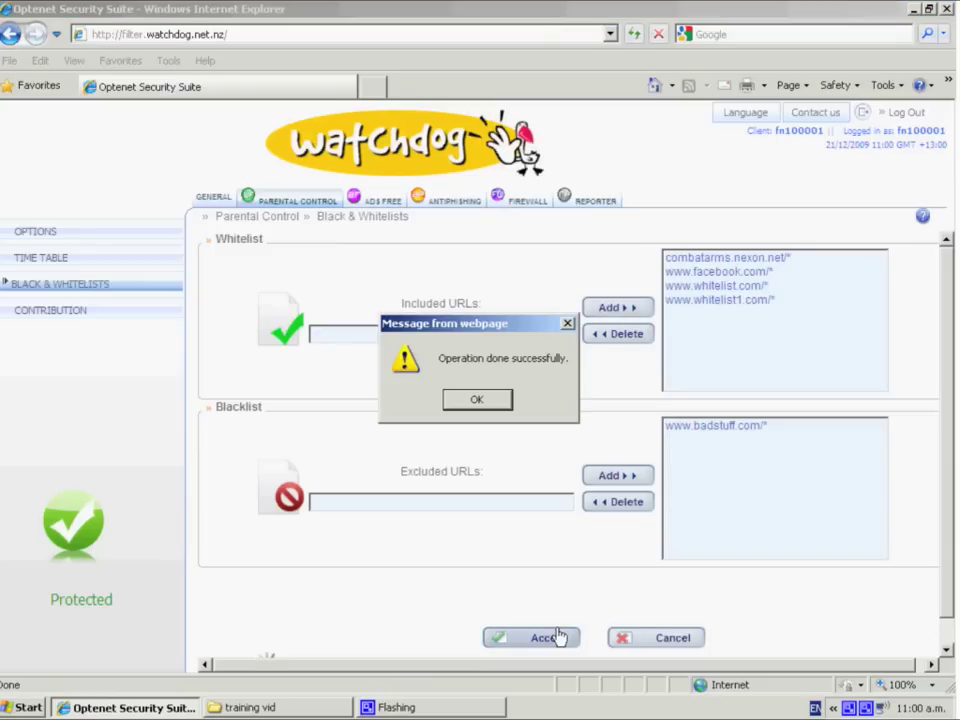
pyautogui.click(477, 401)
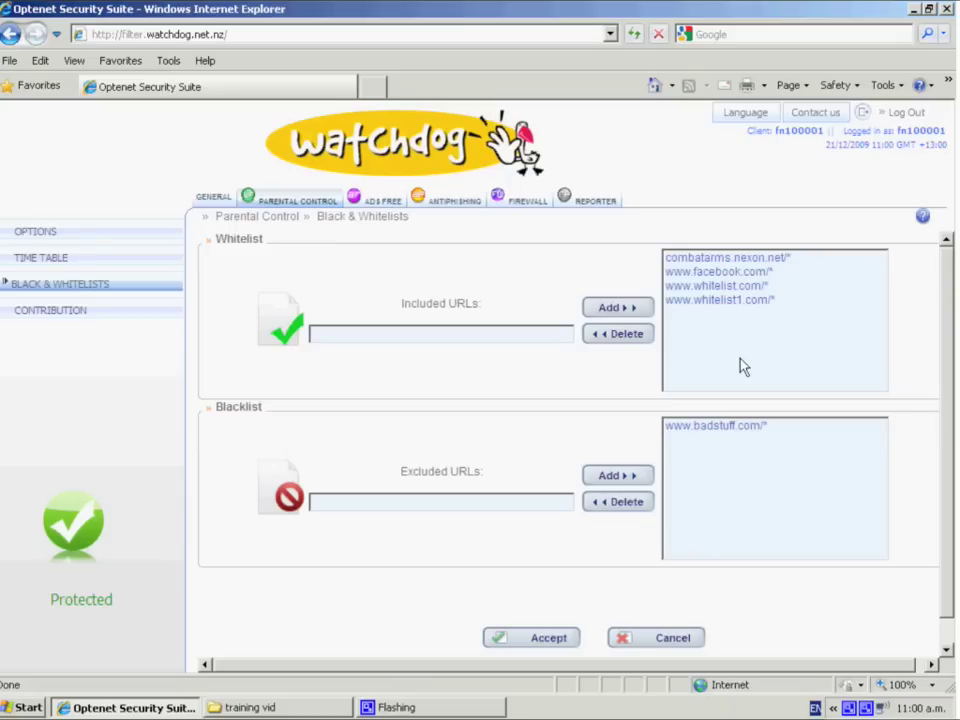
pyautogui.click(742, 303)
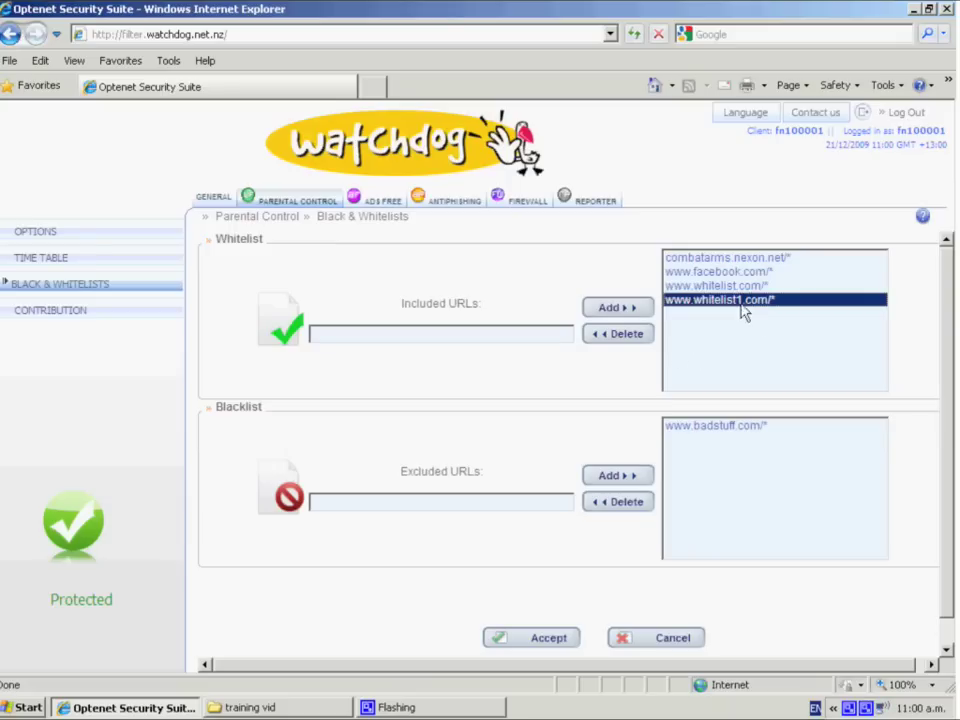
pyautogui.click(627, 335)
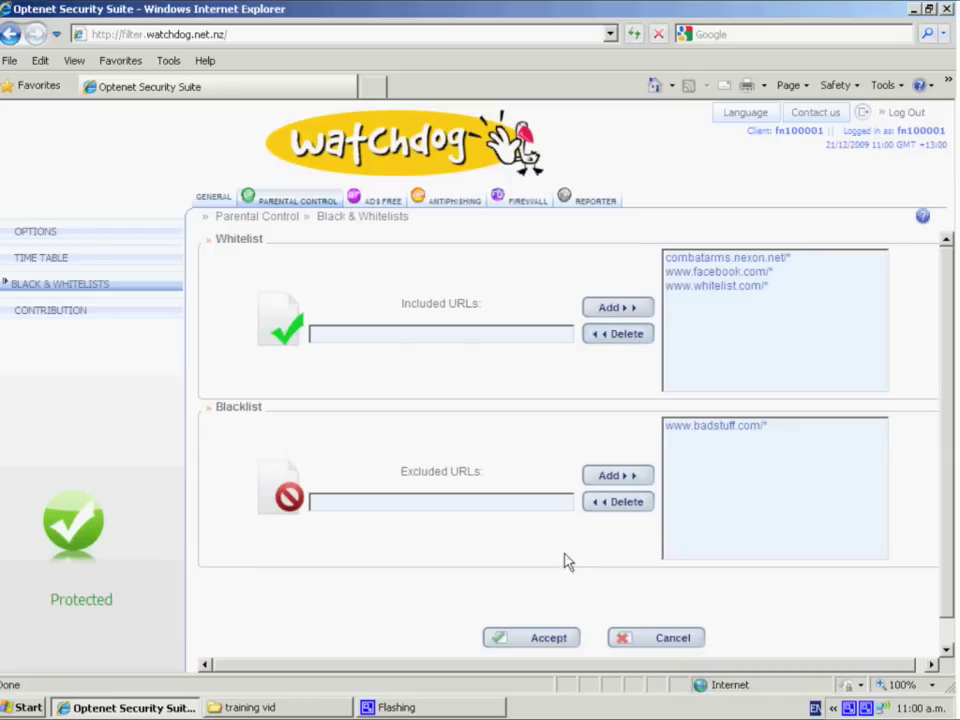
pyautogui.click(558, 643)
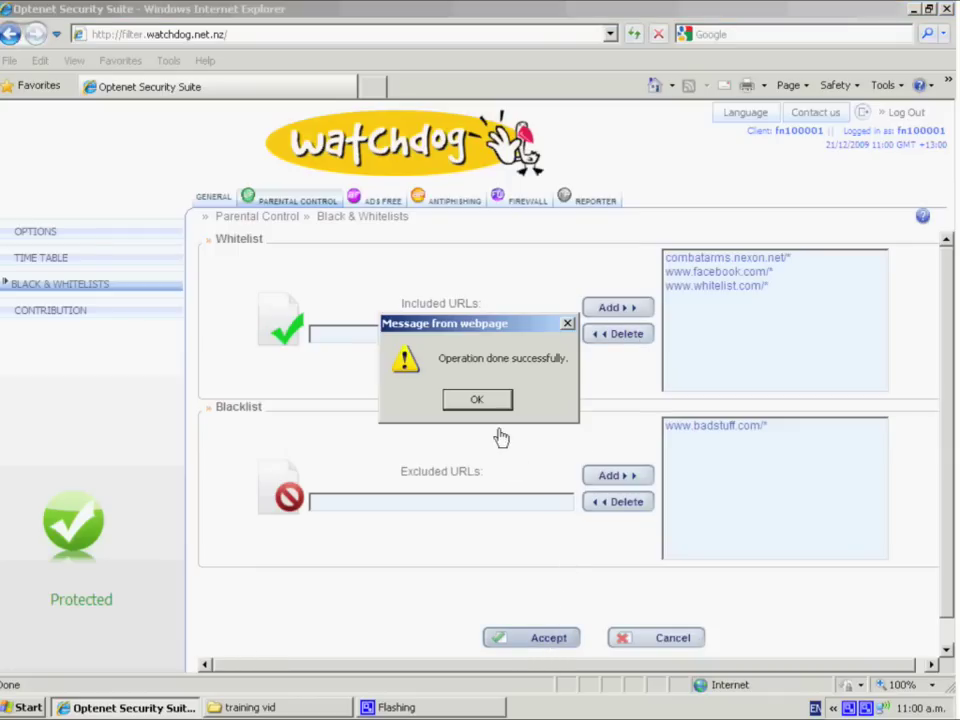
pyautogui.click(487, 404)
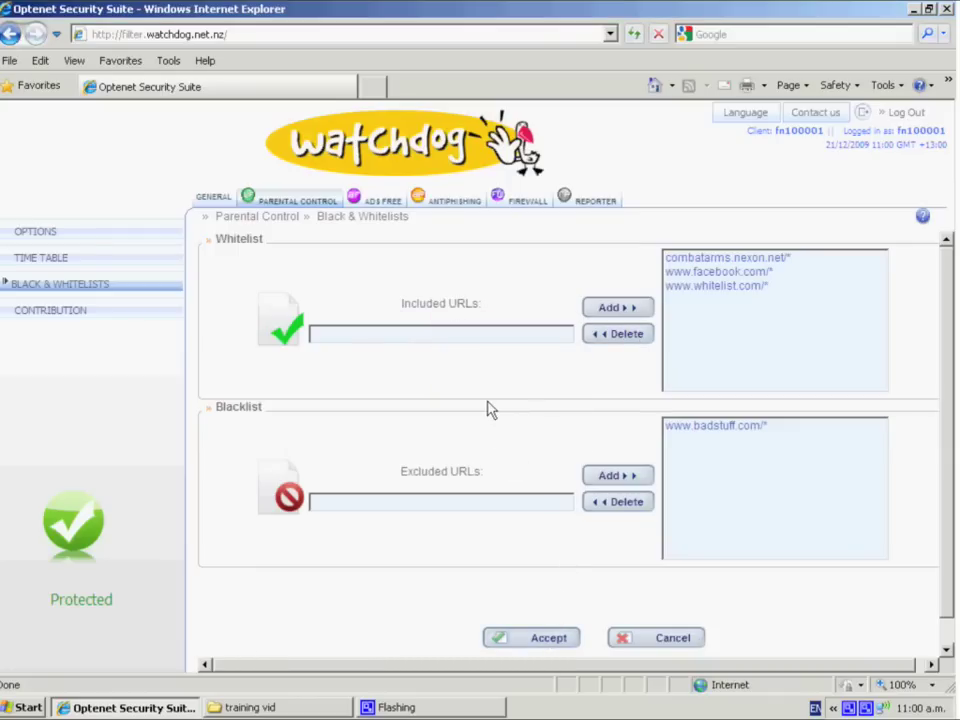
pyautogui.click(376, 500)
pyautogui.write('www.badstuff1')
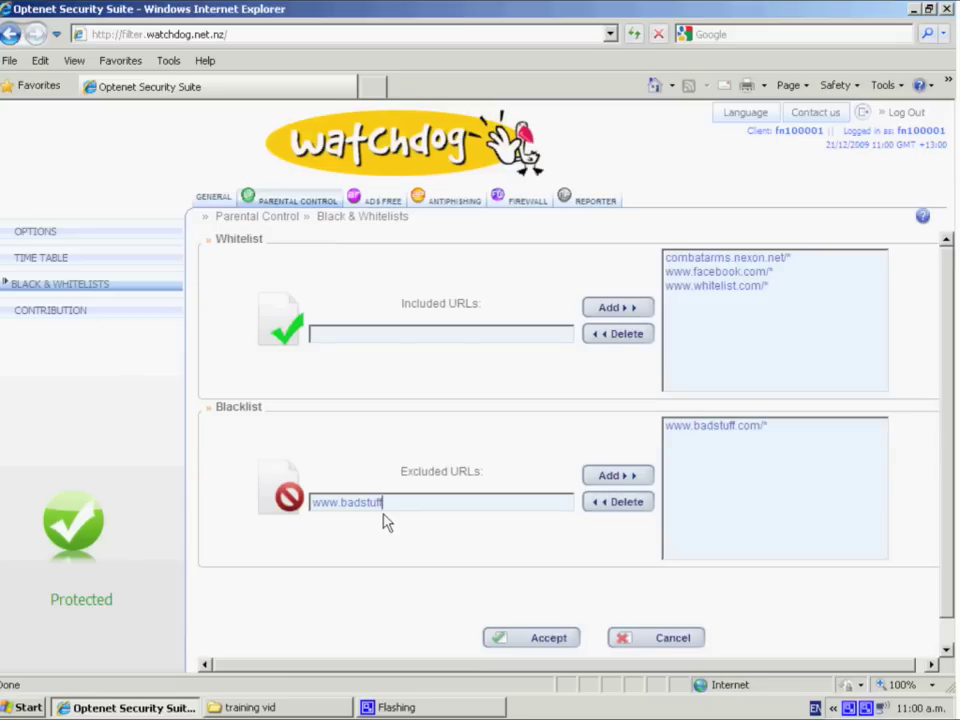
pyautogui.write('.com')
pyautogui.click(614, 478)
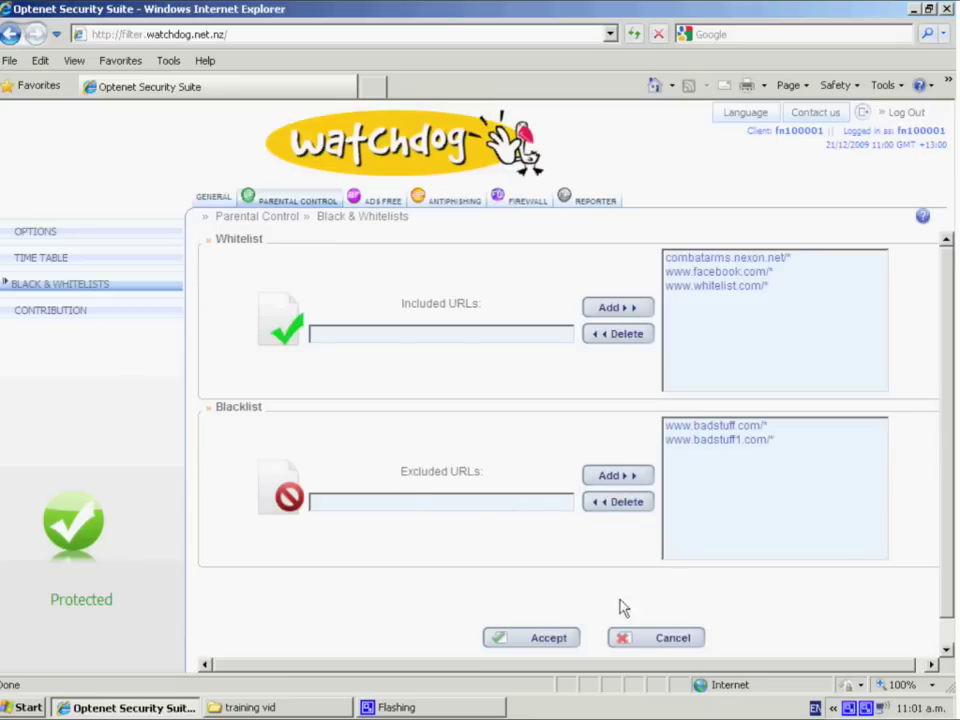
pyautogui.click(543, 641)
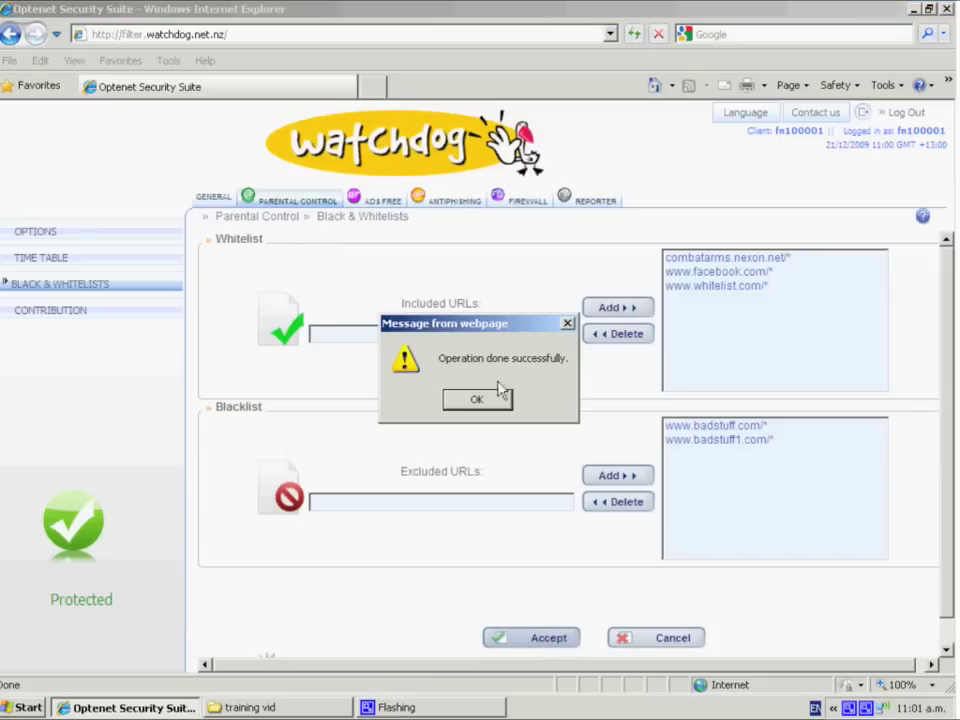
pyautogui.click(491, 401)
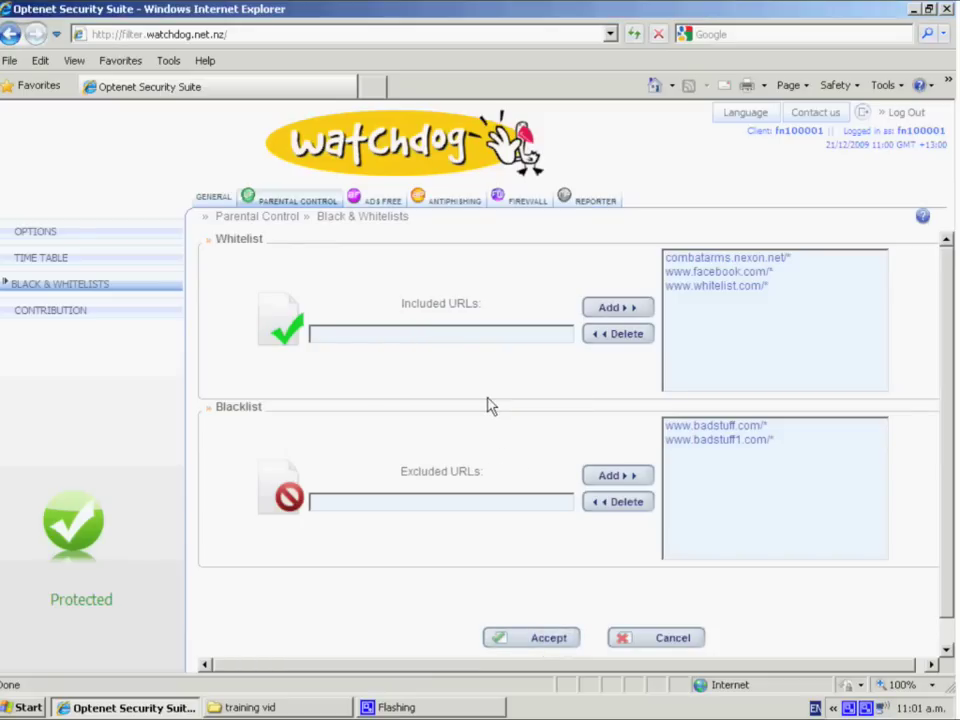
pyautogui.click(716, 440)
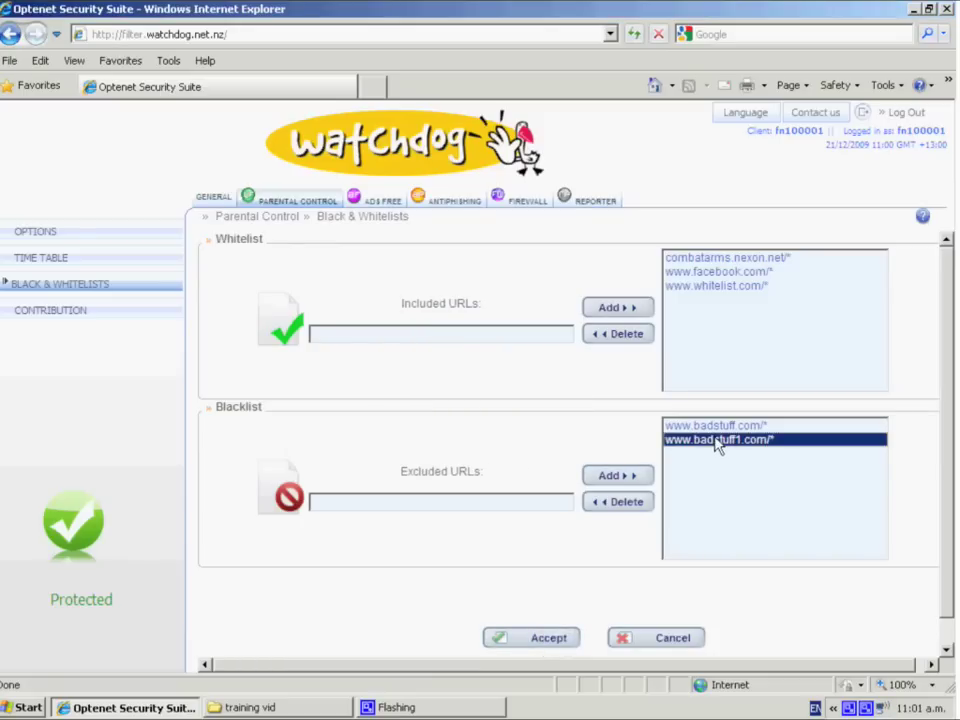
pyautogui.click(630, 506)
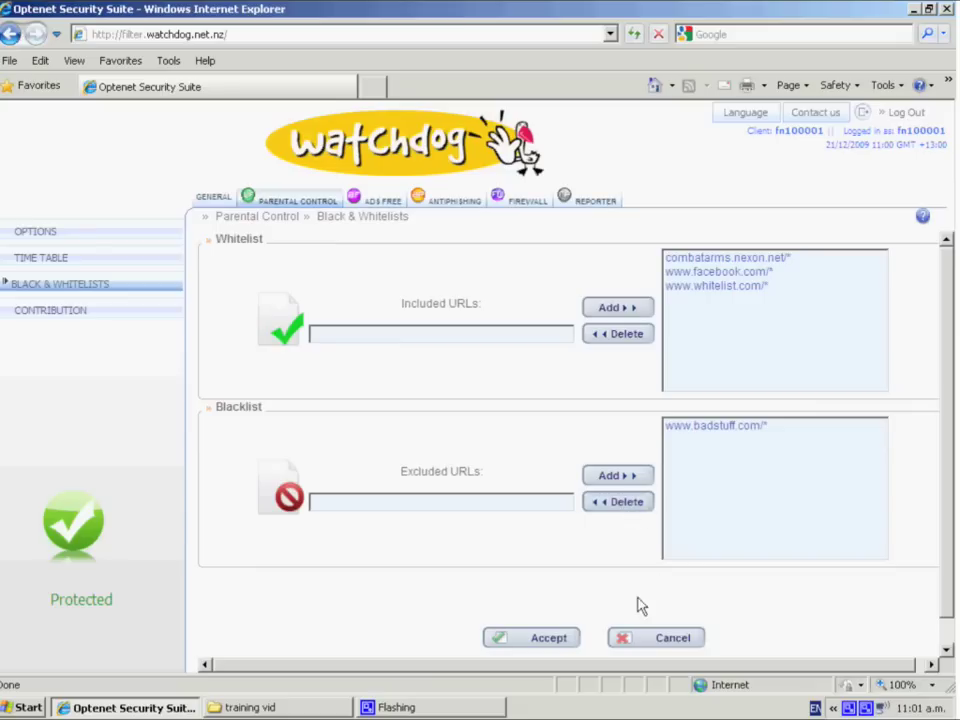
pyautogui.click(555, 645)
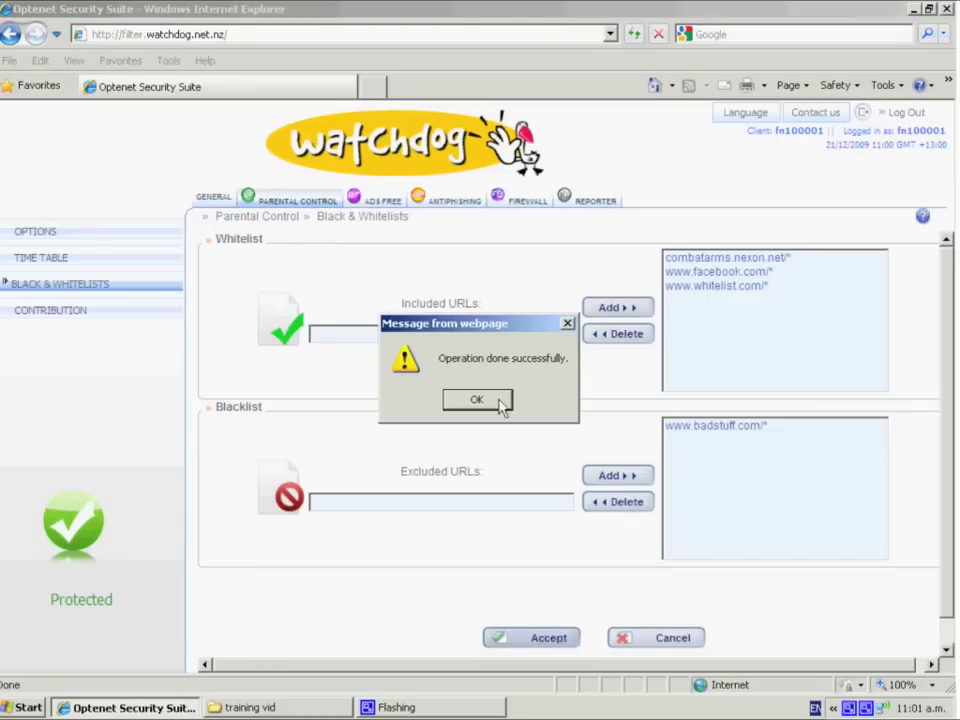
pyautogui.click(493, 401)
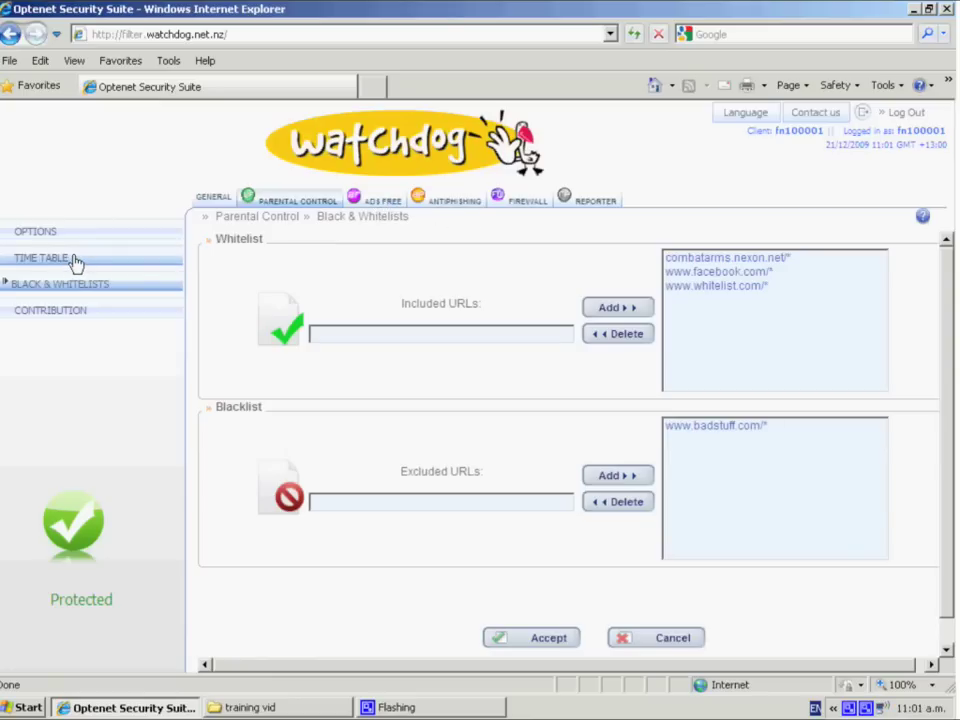
pyautogui.click(55, 311)
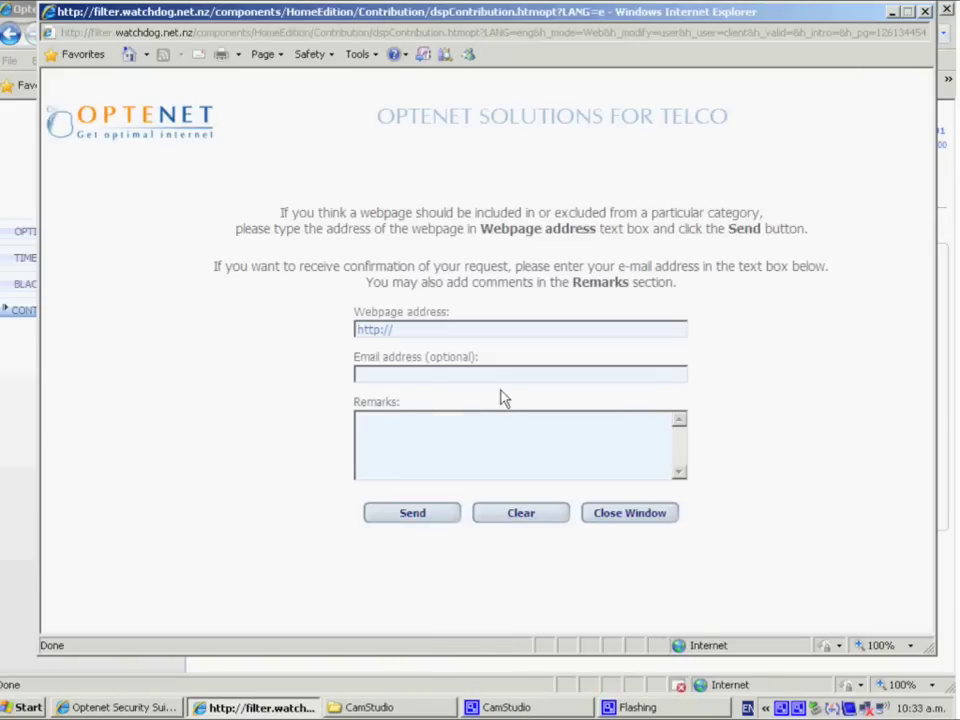
pyautogui.click(405, 328)
pyautogui.click(386, 427)
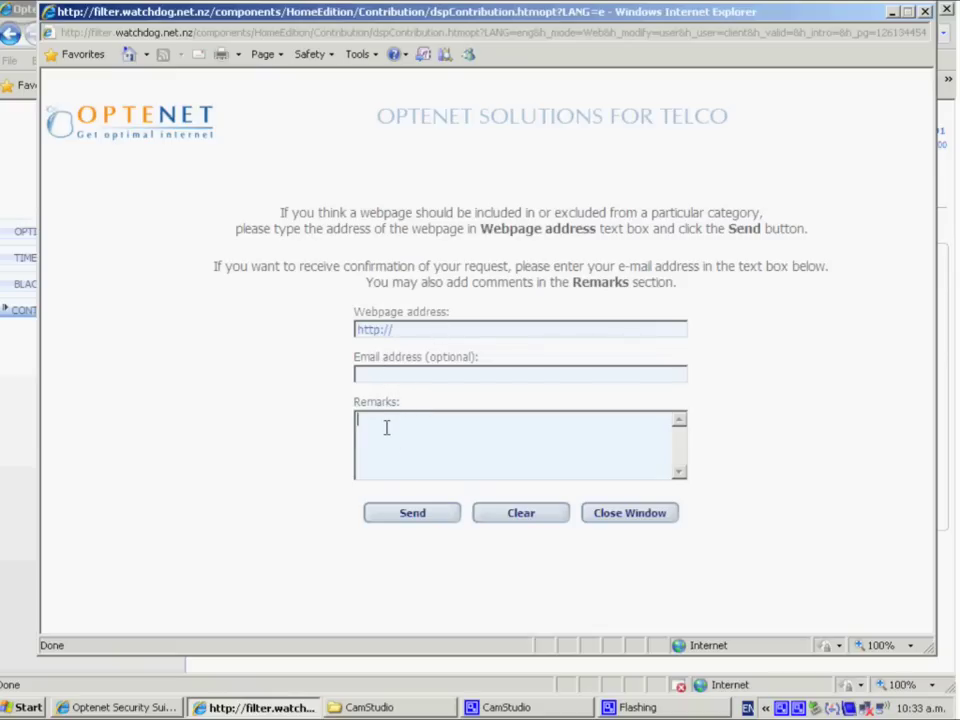
pyautogui.click(416, 329)
pyautogui.write('www.naughty.com')
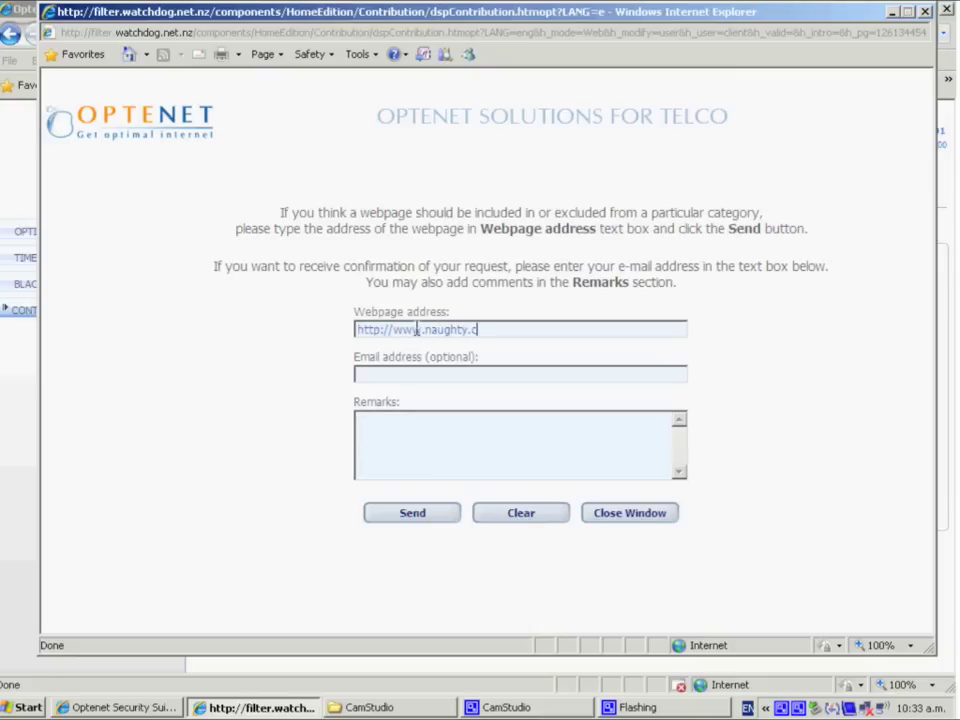
pyautogui.click(417, 432)
pyautogui.write('Add to porn')
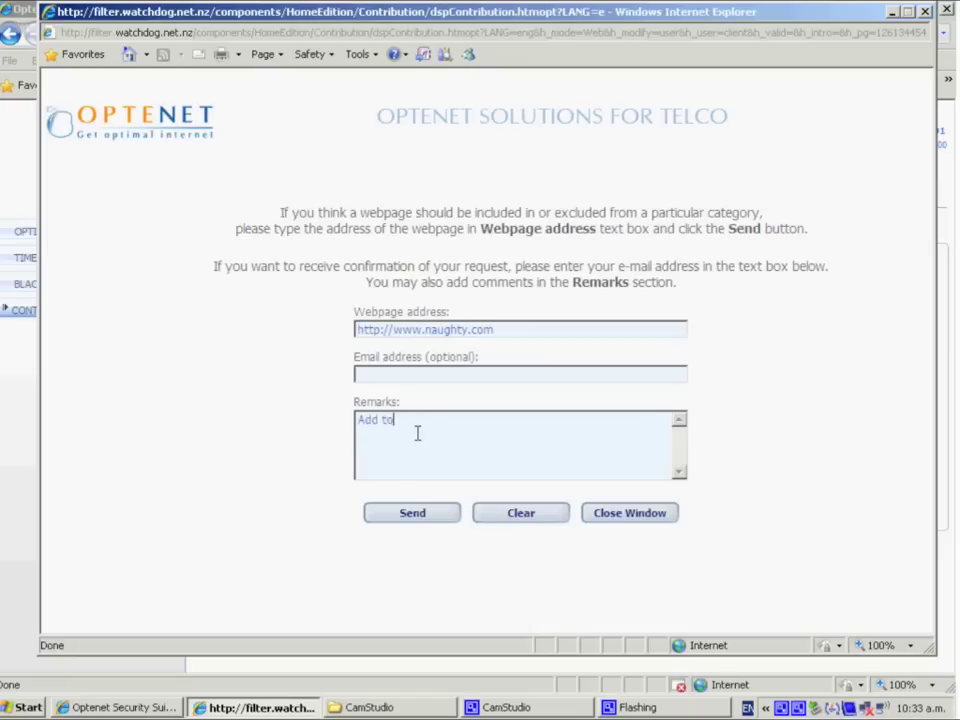